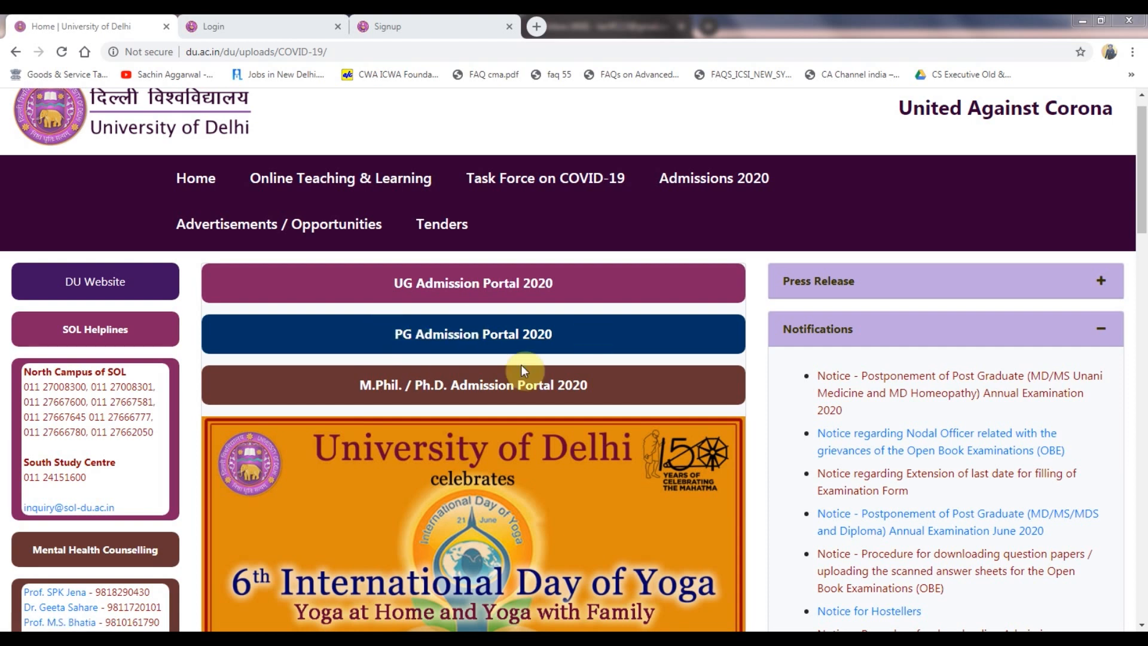
Open the PG Admission Portal 2020 from the DU homepage and go to its new login tab.
{"action": "left_click", "coordinate": [425, 333]}
{"action": "left_click", "coordinate": [402, 20]}
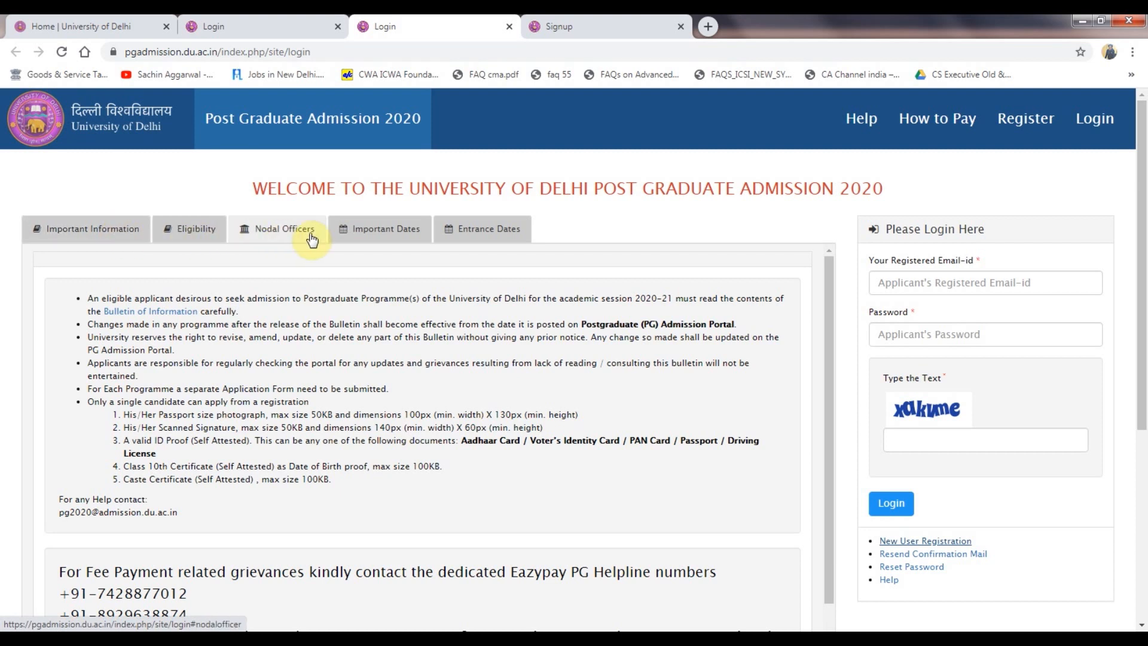
{"action": "left_click", "coordinate": [418, 236]}
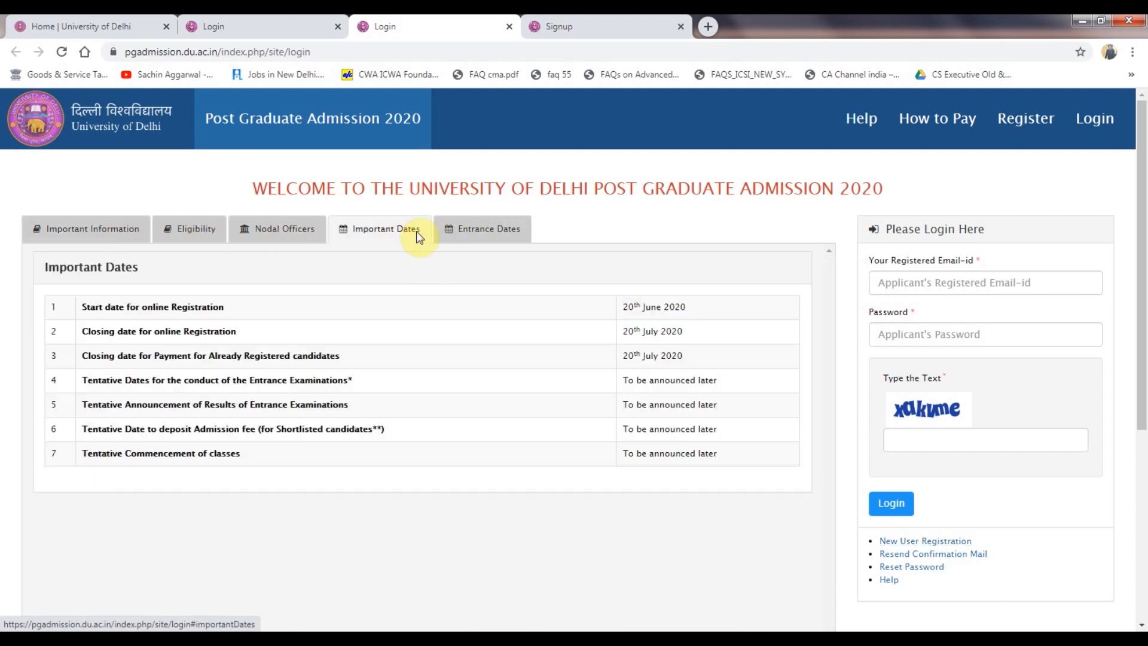
{"action": "left_click", "coordinate": [289, 231]}
{"action": "left_click", "coordinate": [482, 234]}
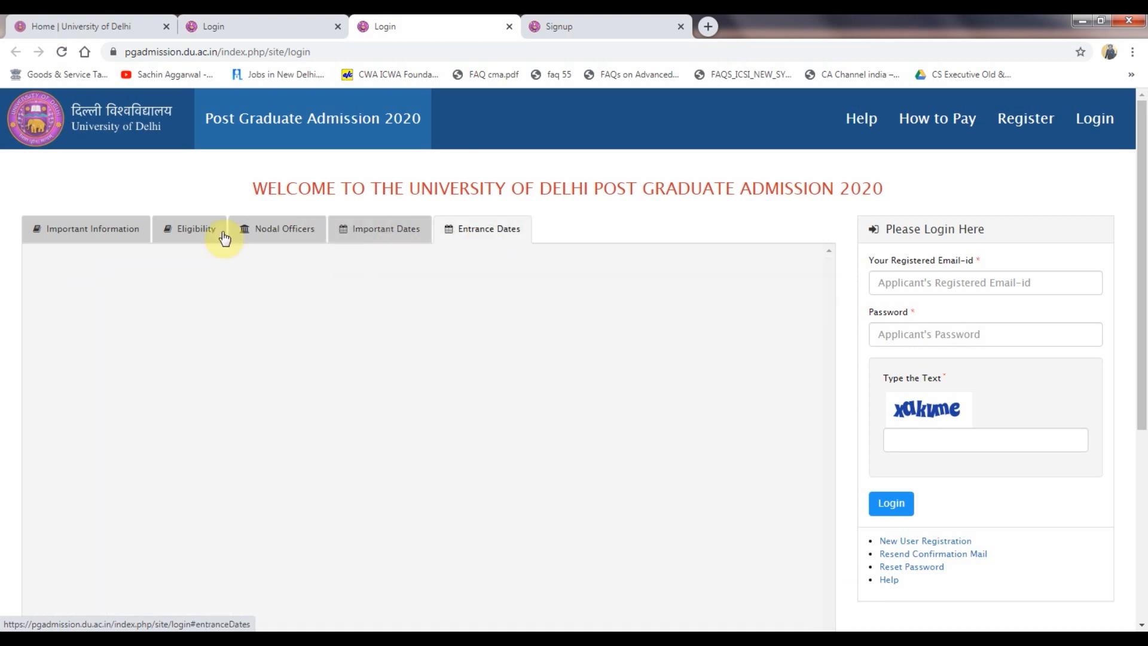
{"action": "left_click", "coordinate": [206, 230]}
{"action": "left_click", "coordinate": [181, 287]}
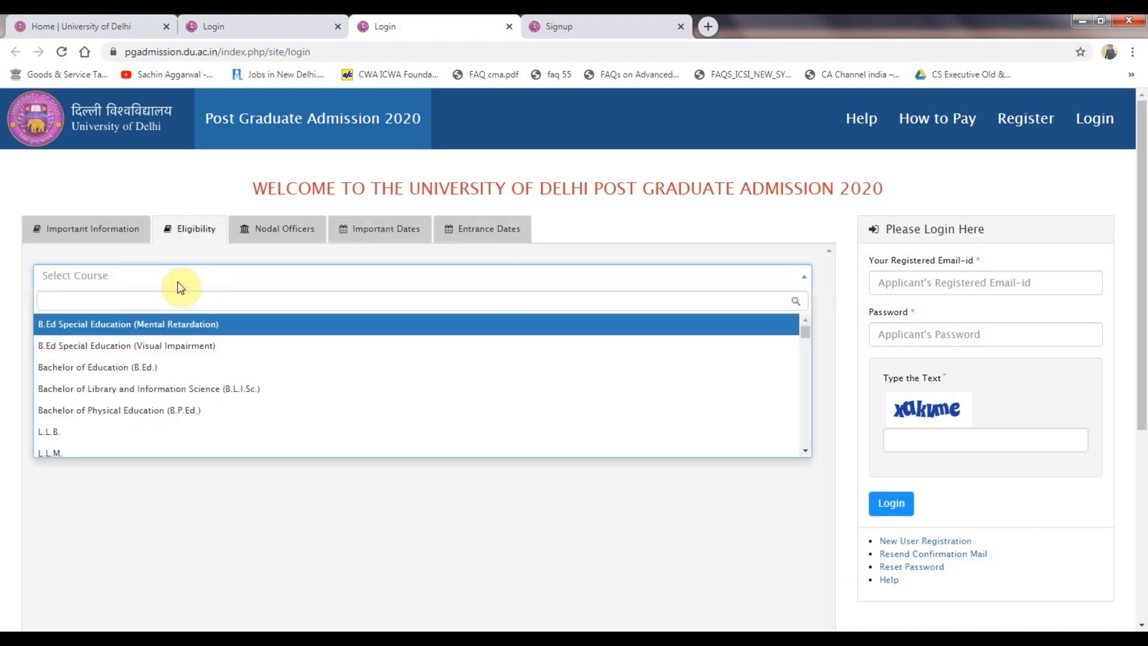
{"action": "type", "text": "m.a"}
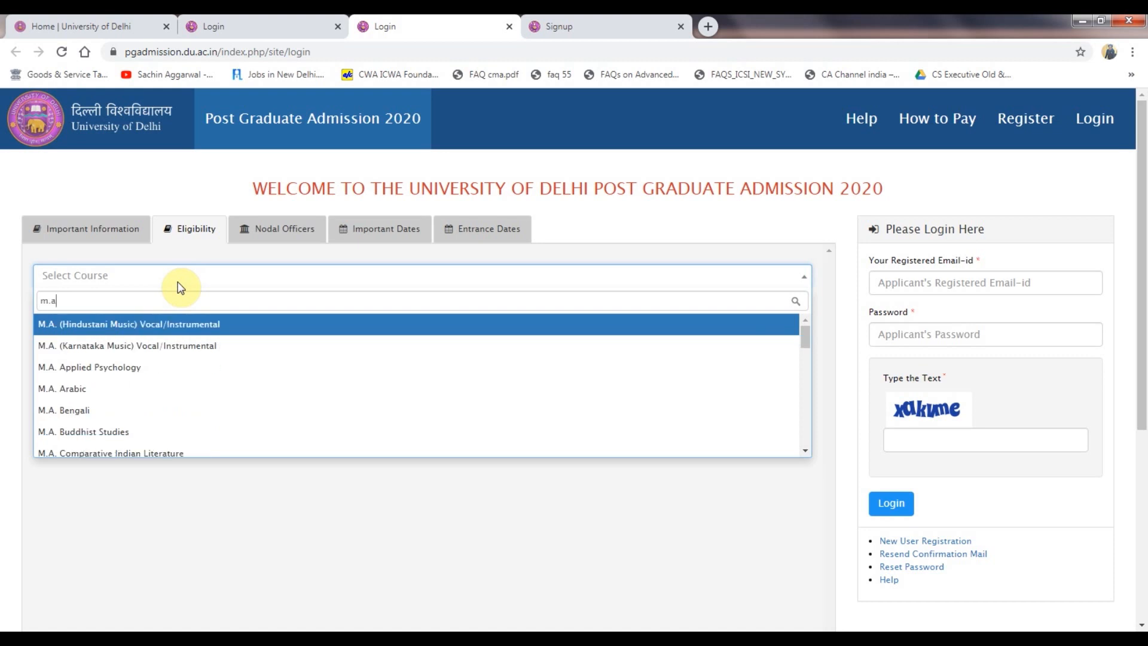
{"action": "left_click", "coordinate": [118, 410]}
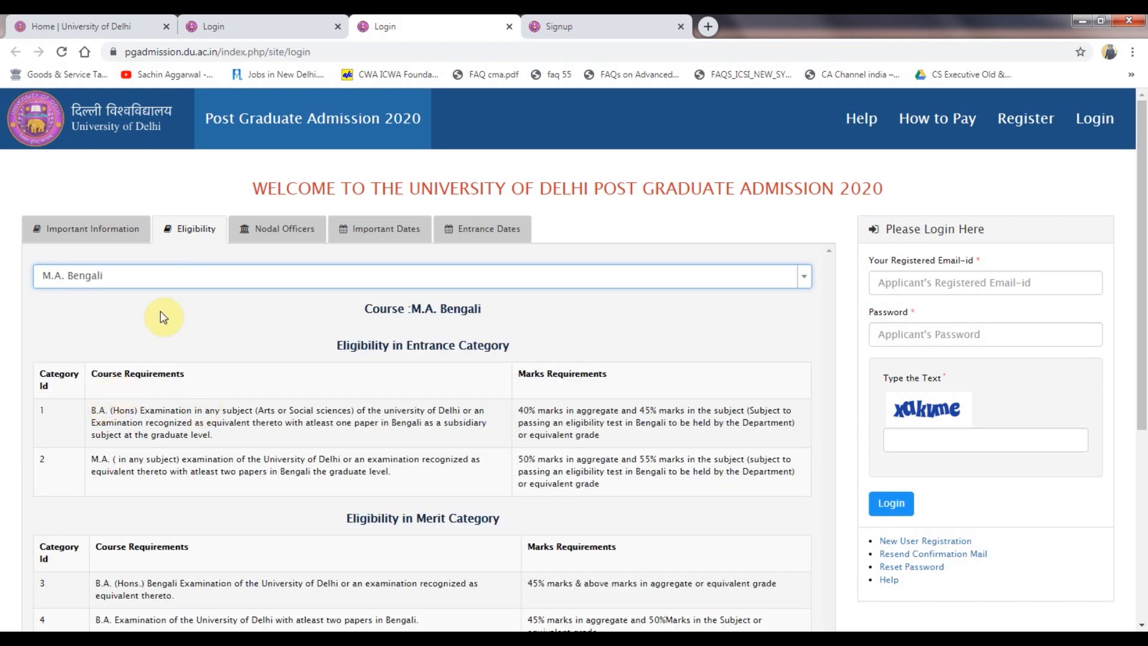
{"action": "scroll", "coordinate": [243, 466], "scroll_direction": "down", "scroll_amount": 3}
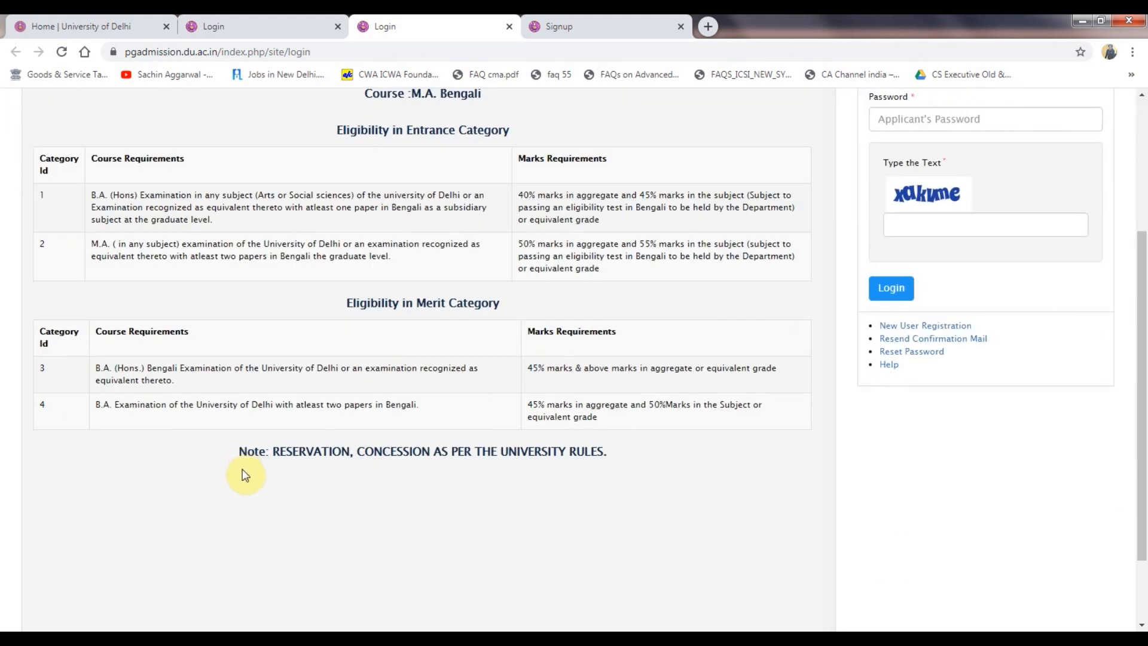
{"action": "scroll", "coordinate": [245, 473], "scroll_direction": "up", "scroll_amount": 3}
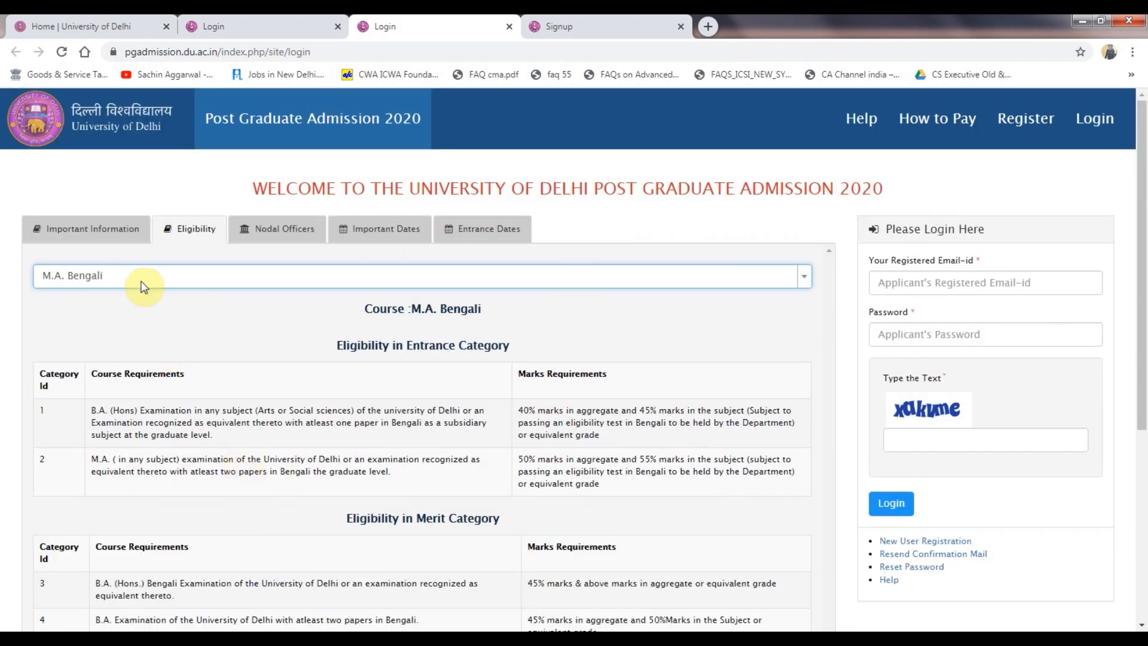
{"action": "left_click", "coordinate": [143, 278]}
{"action": "scroll", "coordinate": [128, 400], "scroll_direction": "down", "scroll_amount": 3}
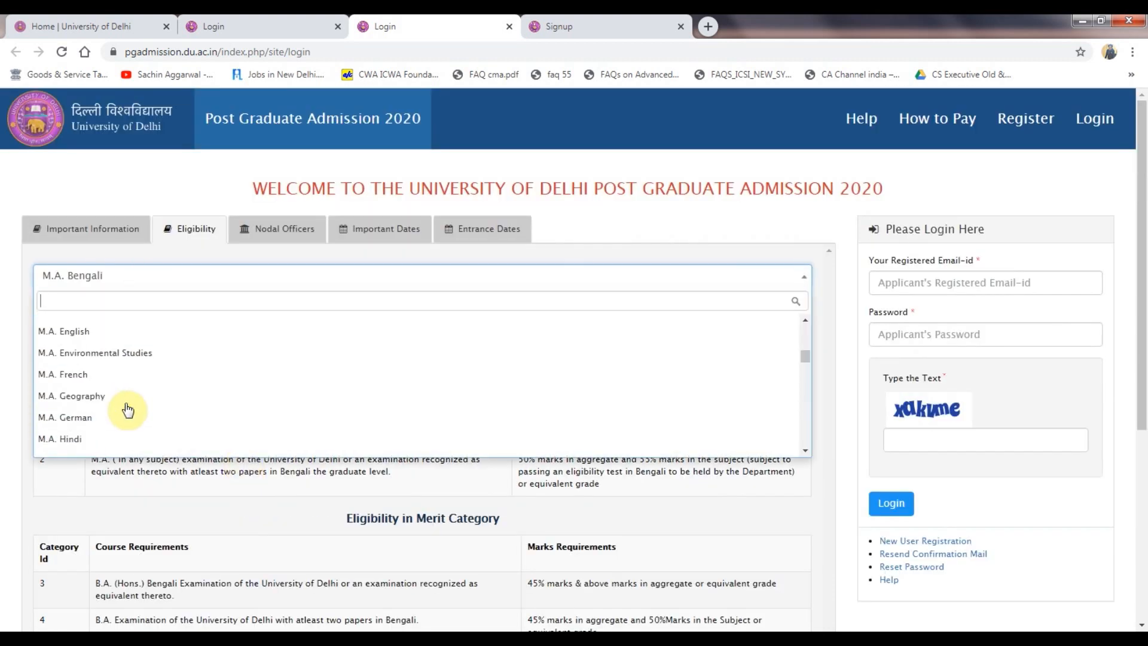
{"action": "left_click", "coordinate": [93, 437]}
{"action": "scroll", "coordinate": [167, 400], "scroll_direction": "down", "scroll_amount": 5}
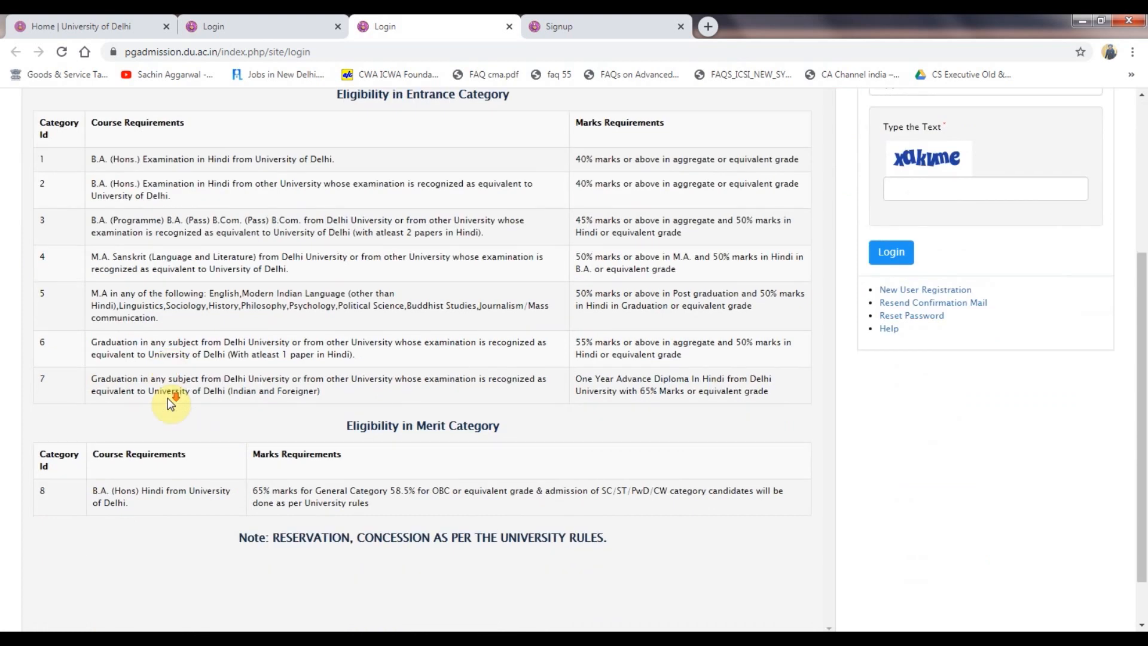
{"action": "scroll", "coordinate": [167, 397], "scroll_direction": "up", "scroll_amount": 5}
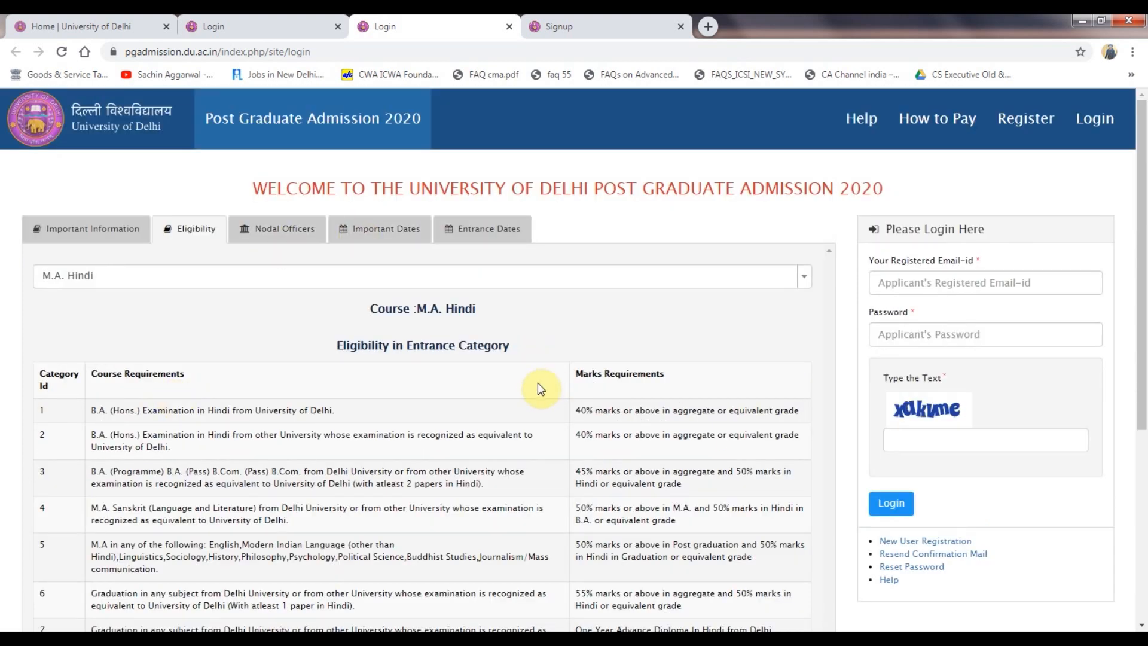
{"action": "left_click", "coordinate": [115, 237]}
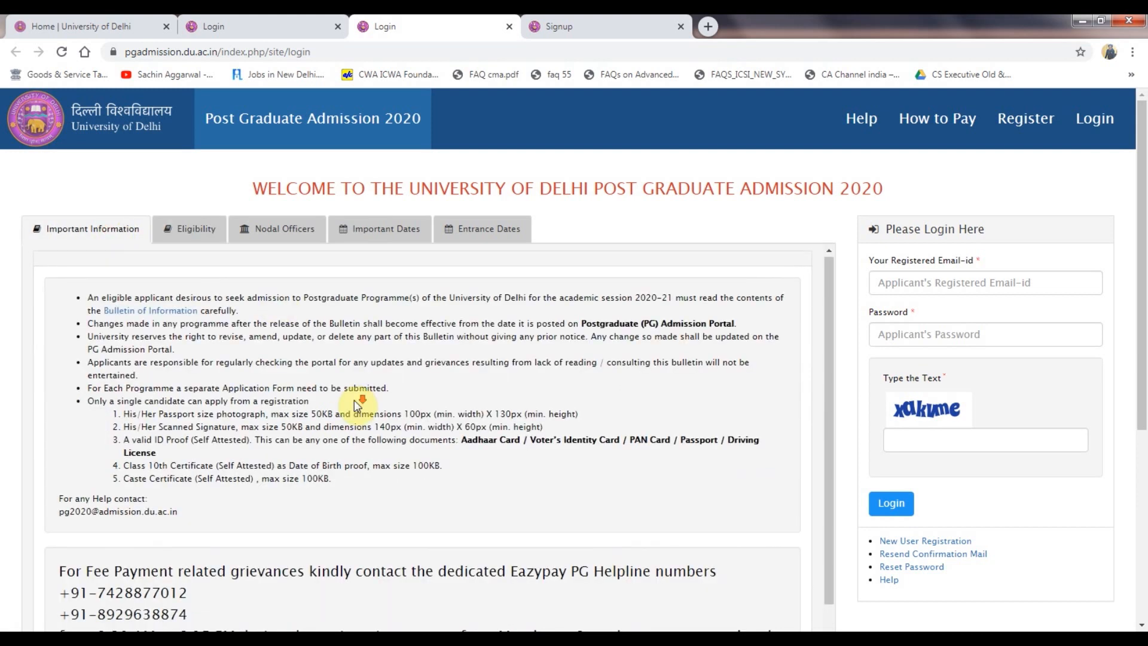
Review the separate-form-per-programme and photograph size rules, then open New User Registration.
{"action": "scroll", "coordinate": [357, 405], "scroll_direction": "down", "scroll_amount": 3}
{"action": "scroll", "coordinate": [357, 406], "scroll_direction": "down", "scroll_amount": 2}
{"action": "scroll", "coordinate": [358, 402], "scroll_direction": "up", "scroll_amount": 5}
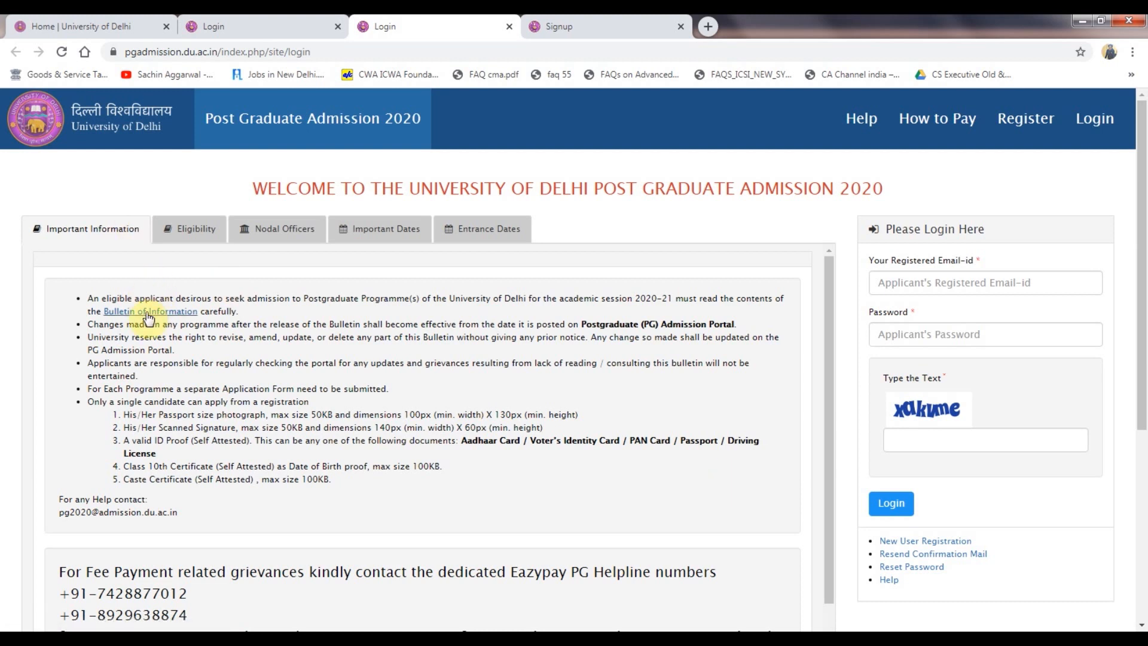
{"action": "left_click_drag", "start_coordinate": [81, 370], "coordinate": [185, 397]}
{"action": "left_click", "coordinate": [210, 483]}
{"action": "left_click_drag", "start_coordinate": [121, 415], "coordinate": [419, 412]}
{"action": "left_click", "coordinate": [400, 486]}
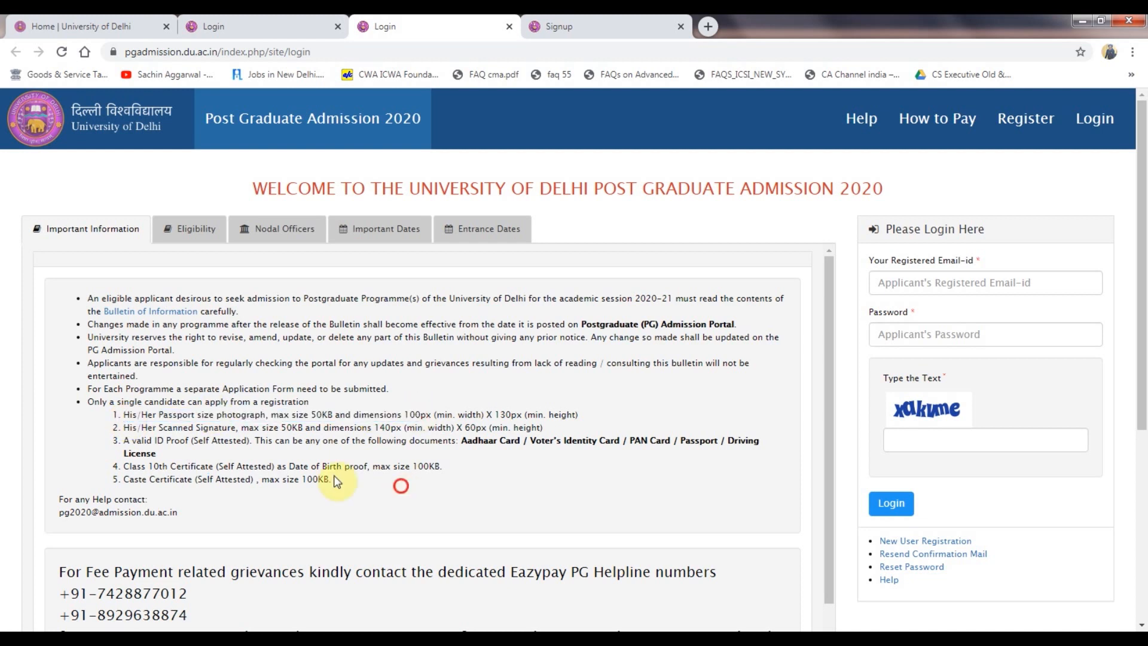
{"action": "left_click_drag", "start_coordinate": [121, 430], "coordinate": [424, 418]}
{"action": "left_click", "coordinate": [473, 484]}
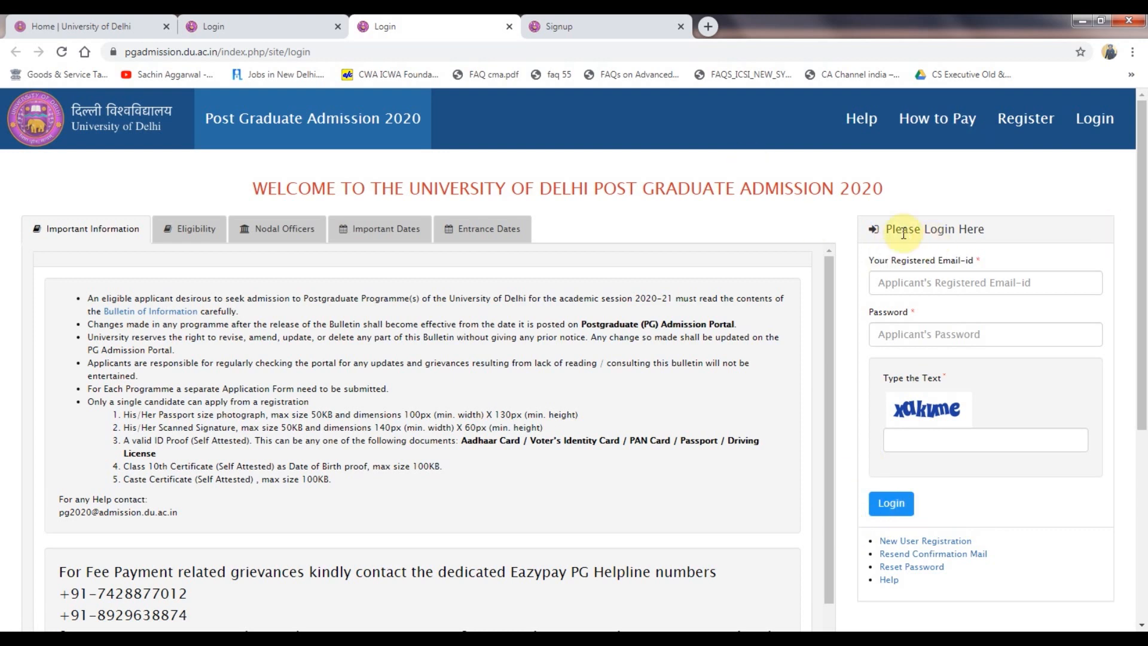
{"action": "left_click", "coordinate": [947, 541]}
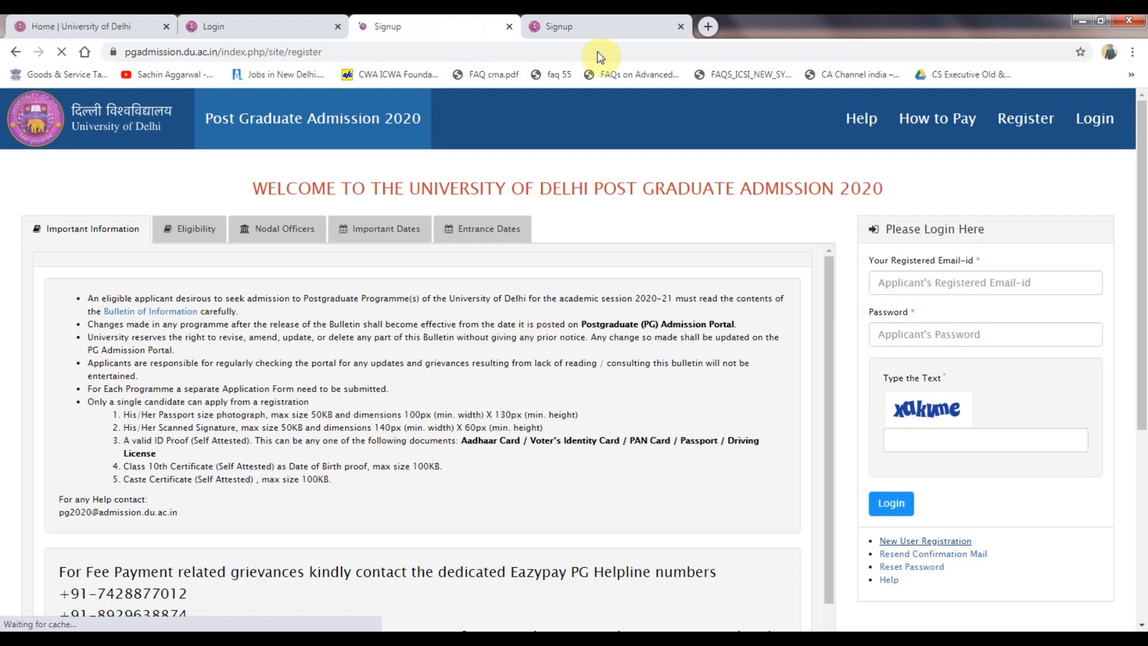
{"action": "left_click", "coordinate": [589, 25]}
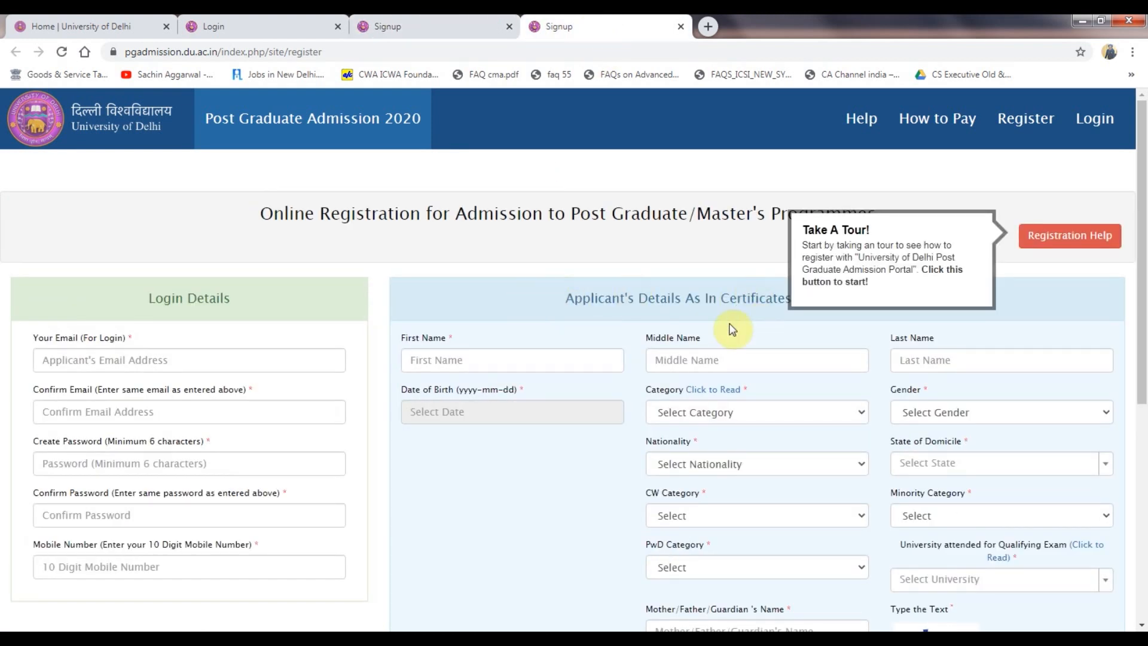
{"action": "scroll", "coordinate": [334, 303], "scroll_direction": "down", "scroll_amount": 1}
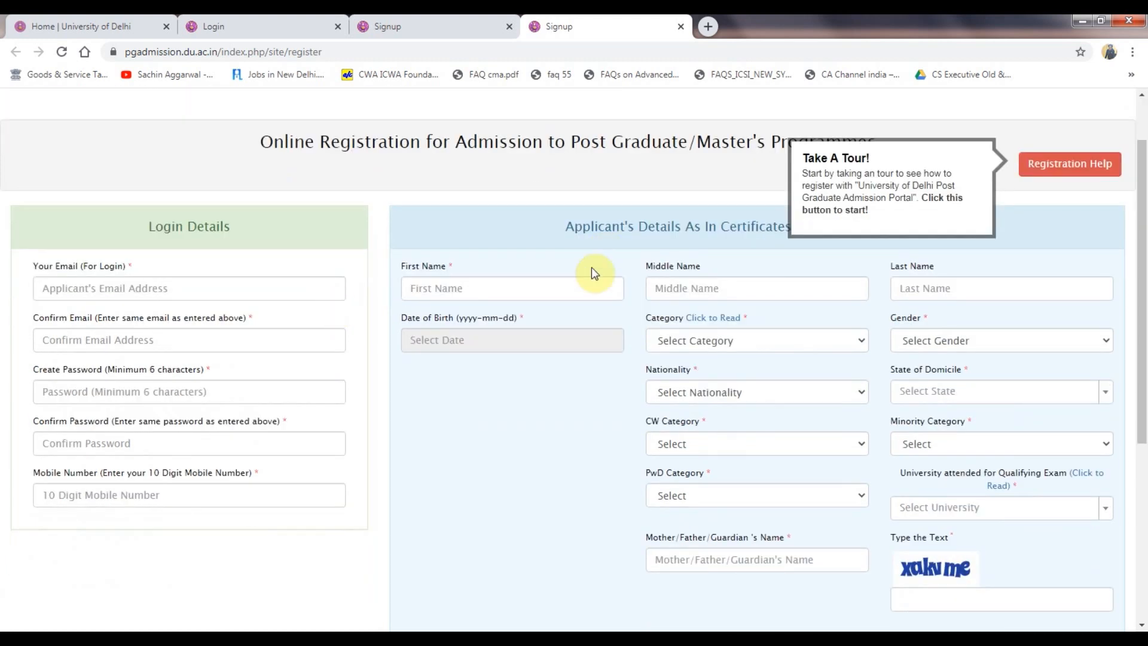
{"action": "left_click", "coordinate": [559, 282]}
{"action": "type", "text": "Sachi"}
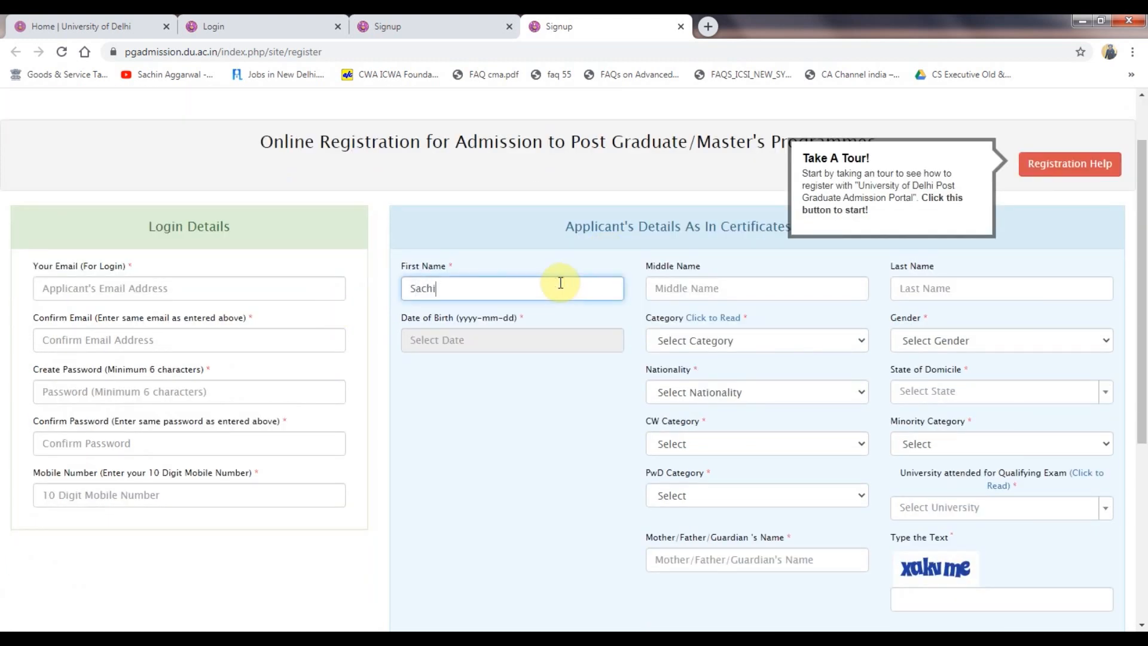
{"action": "left_click", "coordinate": [535, 339]}
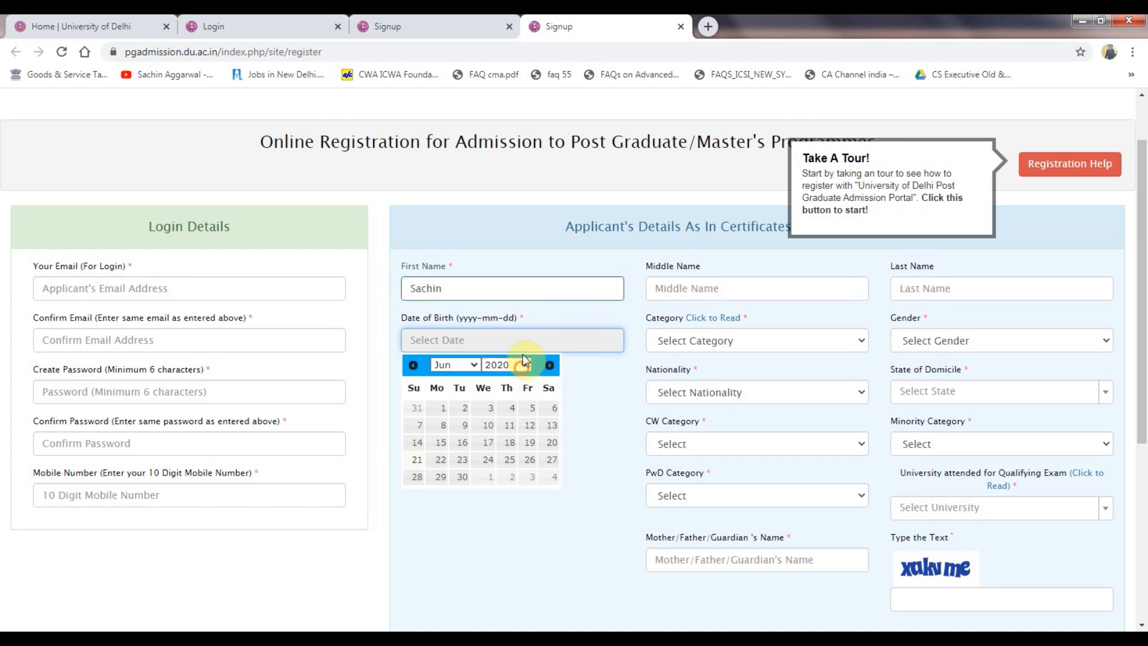
{"action": "left_click", "coordinate": [524, 361]}
{"action": "type", "text": "1994"}
{"action": "key", "text": "Return"}
{"action": "left_click", "coordinate": [491, 420]}
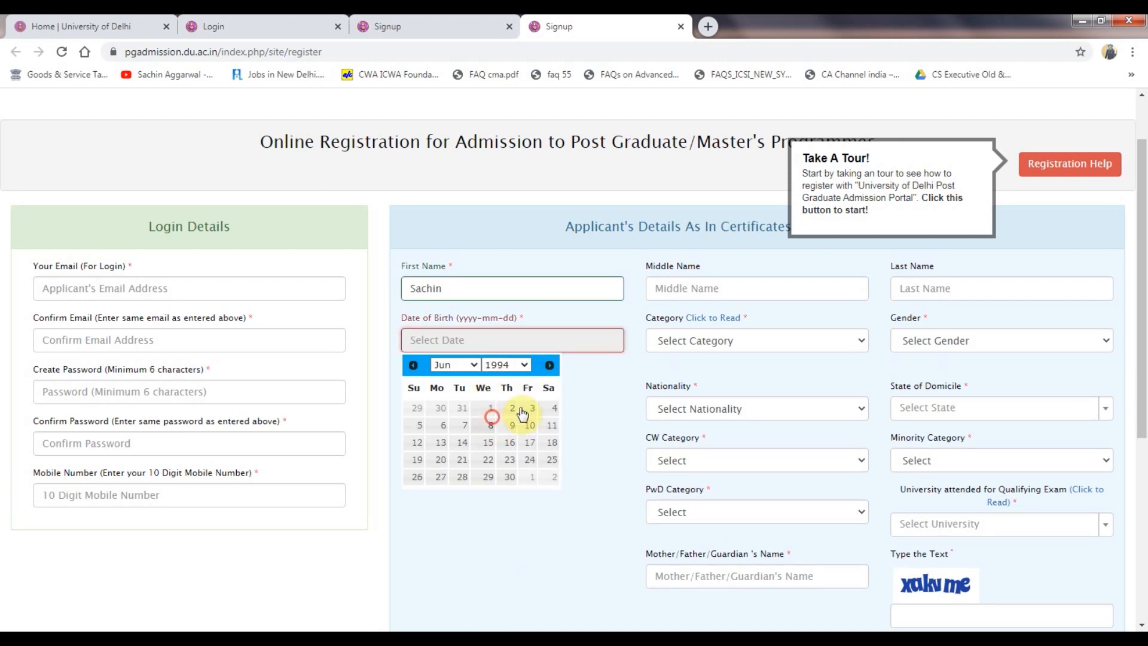
Choose Unreserved, Male, Indian, Arunachal Pradesh domicile, and Not Applicable for CW and minority.
{"action": "left_click", "coordinate": [729, 334]}
{"action": "left_click", "coordinate": [726, 375]}
{"action": "left_click", "coordinate": [948, 339]}
{"action": "left_click", "coordinate": [932, 375]}
{"action": "left_click", "coordinate": [839, 389]}
{"action": "left_click", "coordinate": [763, 428]}
{"action": "left_click", "coordinate": [950, 391]}
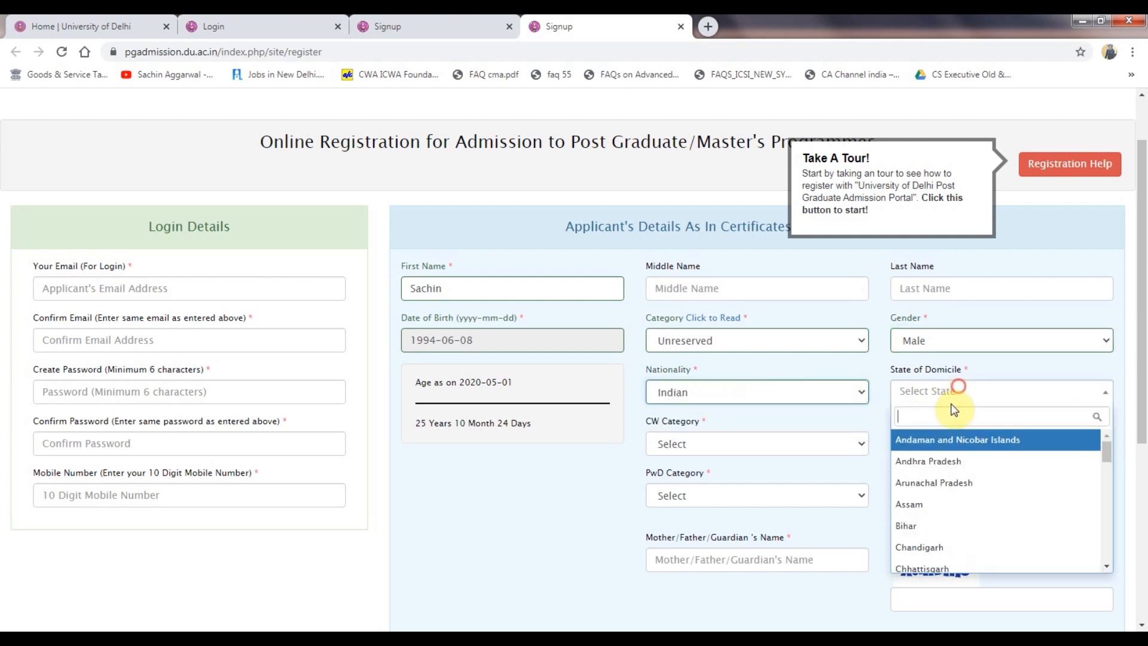
{"action": "left_click", "coordinate": [945, 488]}
{"action": "left_click", "coordinate": [697, 445]}
{"action": "left_click", "coordinate": [687, 476]}
{"action": "left_click", "coordinate": [930, 444]}
{"action": "left_click", "coordinate": [938, 479]}
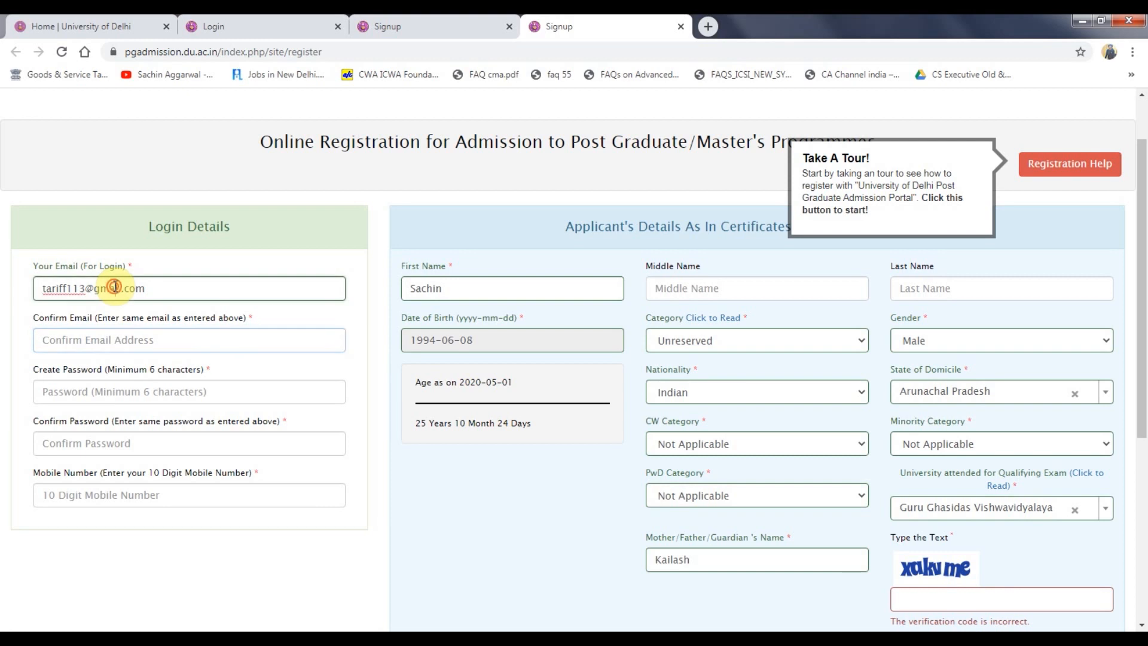
Copy the login email into the Confirm Email field.
{"action": "triple_click", "coordinate": [113, 289]}
{"action": "key", "text": "ctrl+c"}
{"action": "left_click", "coordinate": [43, 198]}
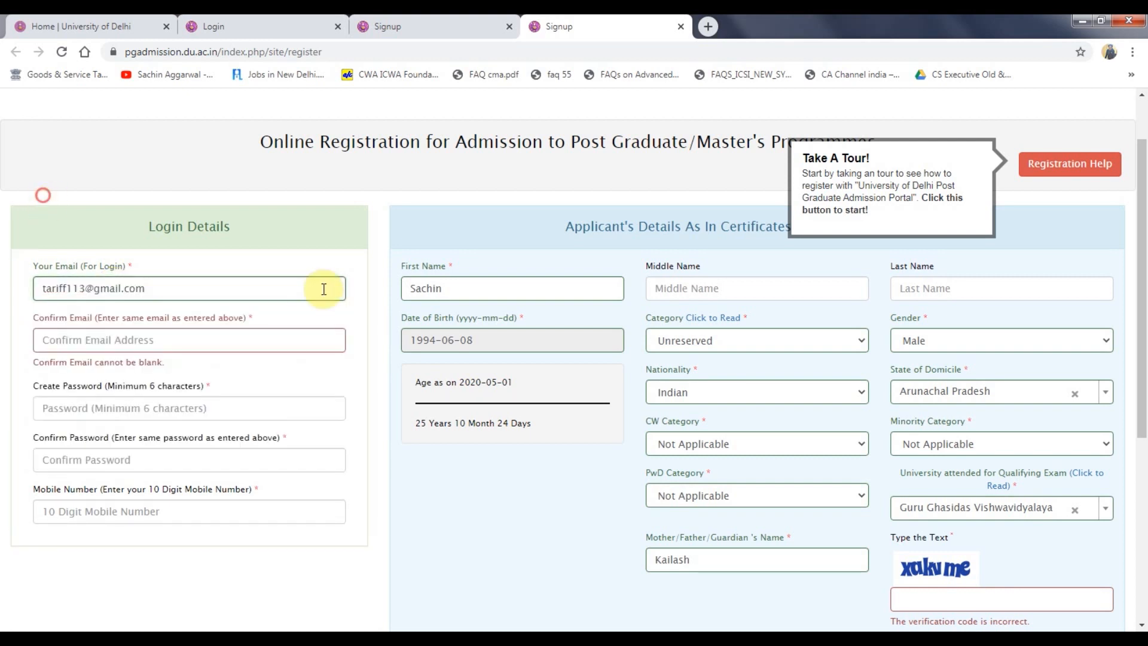
{"action": "left_click", "coordinate": [280, 342]}
{"action": "key", "text": "ctrl+v"}
Enter the account password twice and the mobile number, then close the duplicate registration tab.
{"action": "left_click", "coordinate": [204, 394]}
{"action": "type", "text": "t"}
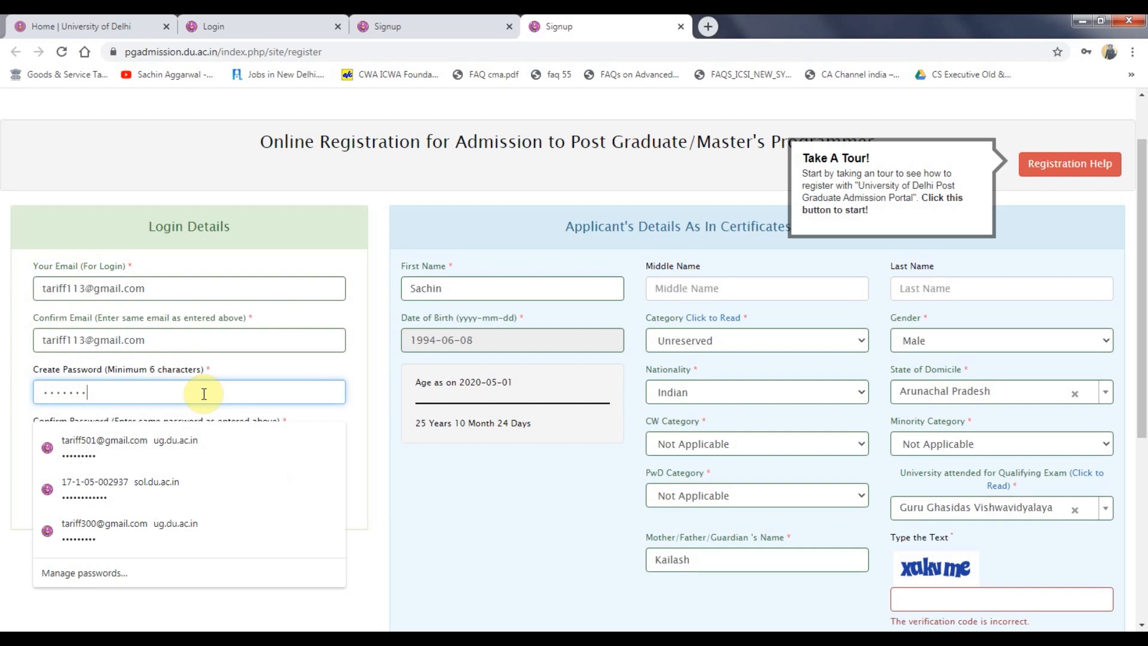
{"action": "key", "text": "Tab"}
{"action": "type", "text": "ta"}
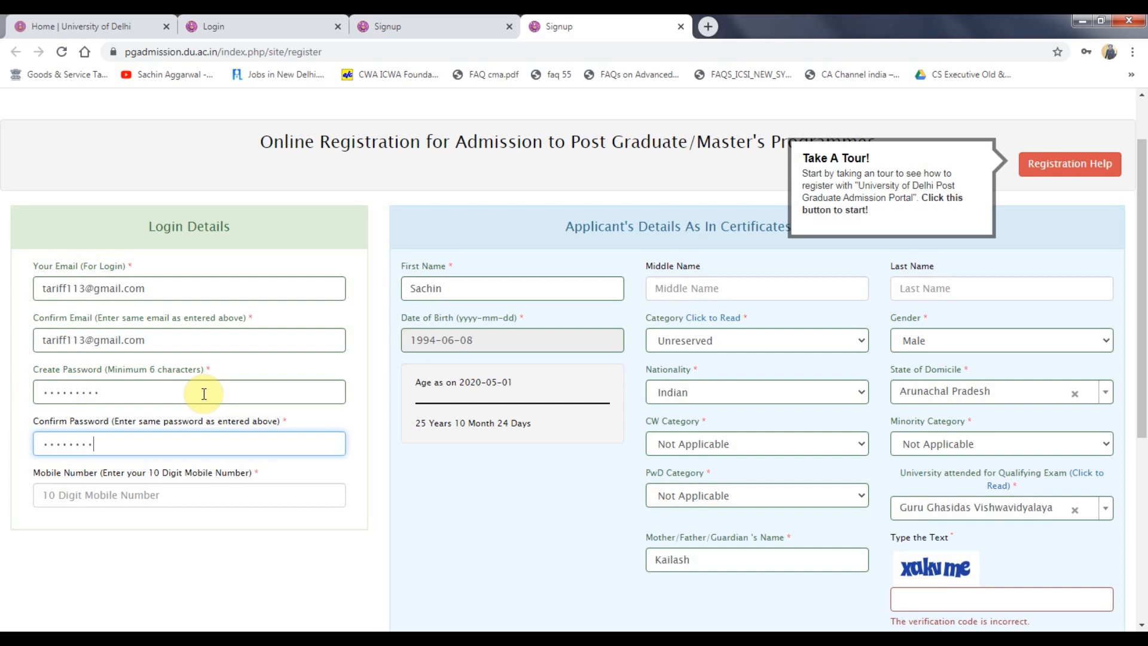
{"action": "key", "text": "Tab"}
{"action": "type", "text": "9"}
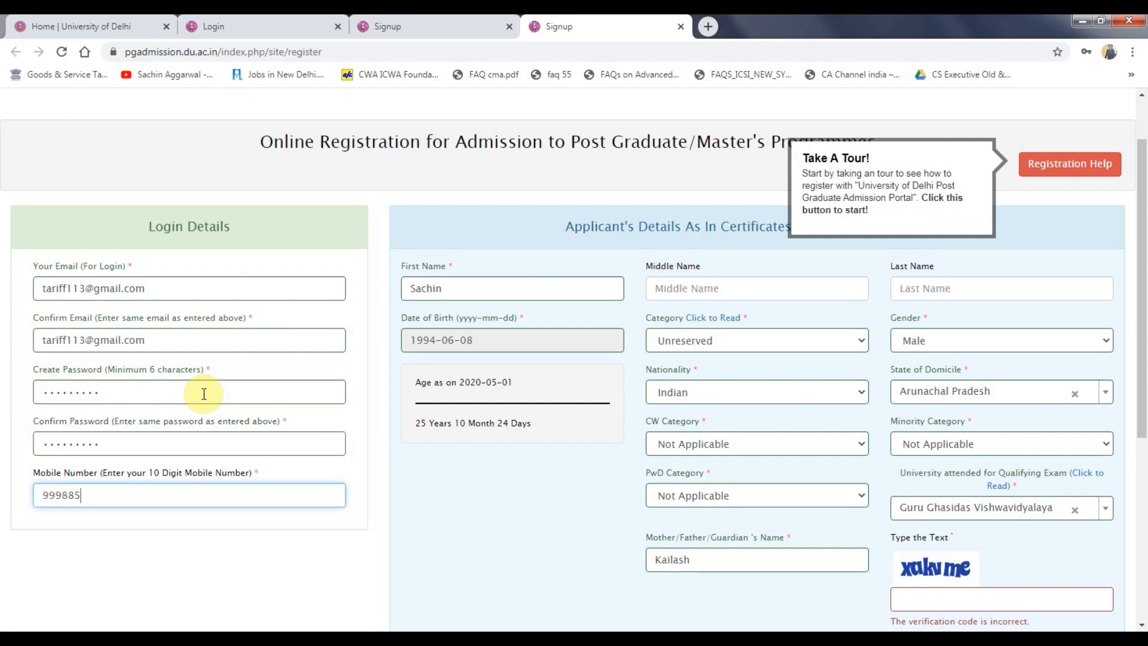
{"action": "left_click", "coordinate": [241, 580]}
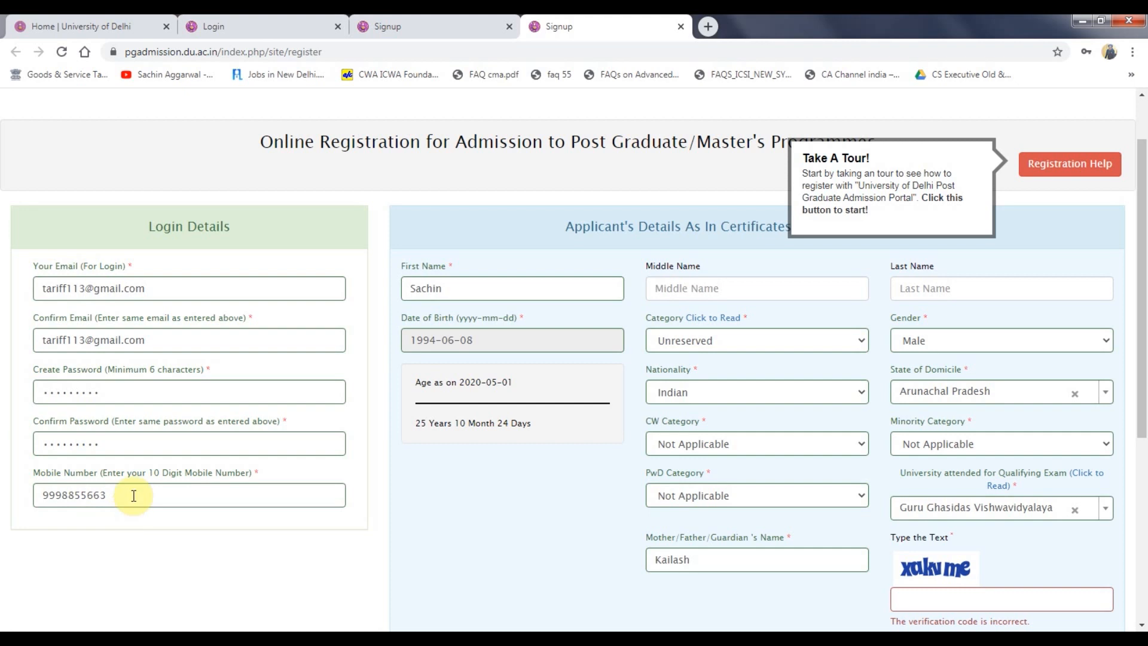
{"action": "key", "text": "ctrl+w"}
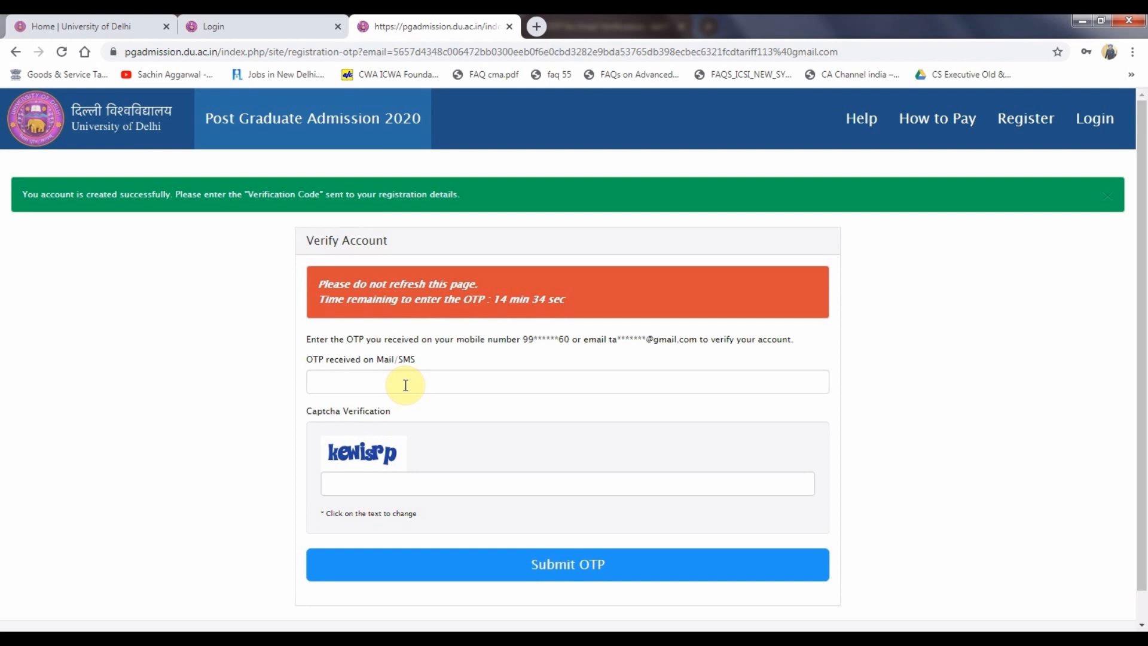
Return to the login tab, close the leftover tab, and log in with the new captcha code.
{"action": "left_click", "coordinate": [397, 25]}
{"action": "left_click", "coordinate": [311, 25]}
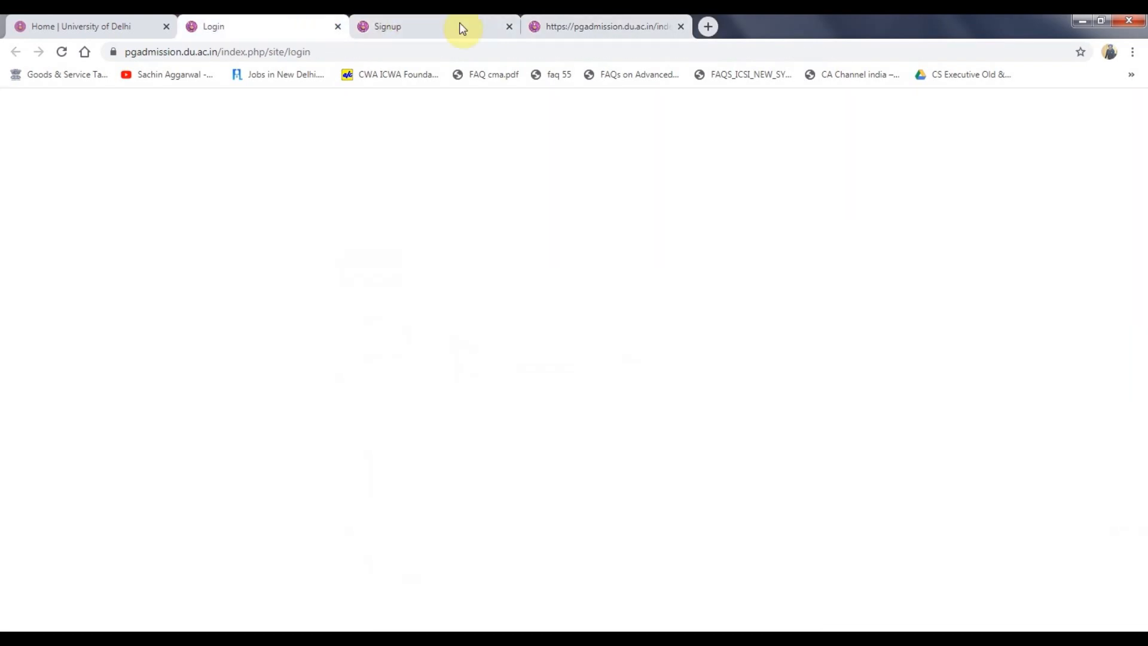
{"action": "left_click", "coordinate": [508, 29]}
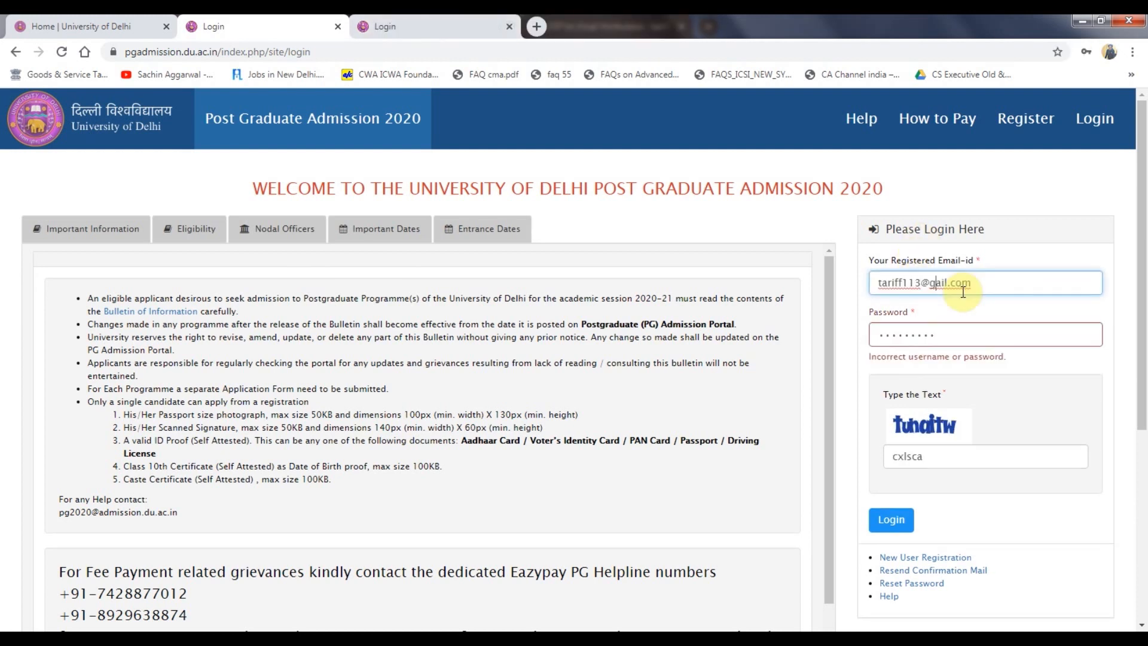
{"action": "left_click_drag", "start_coordinate": [945, 456], "coordinate": [851, 470]}
{"action": "type", "text": "tuha"}
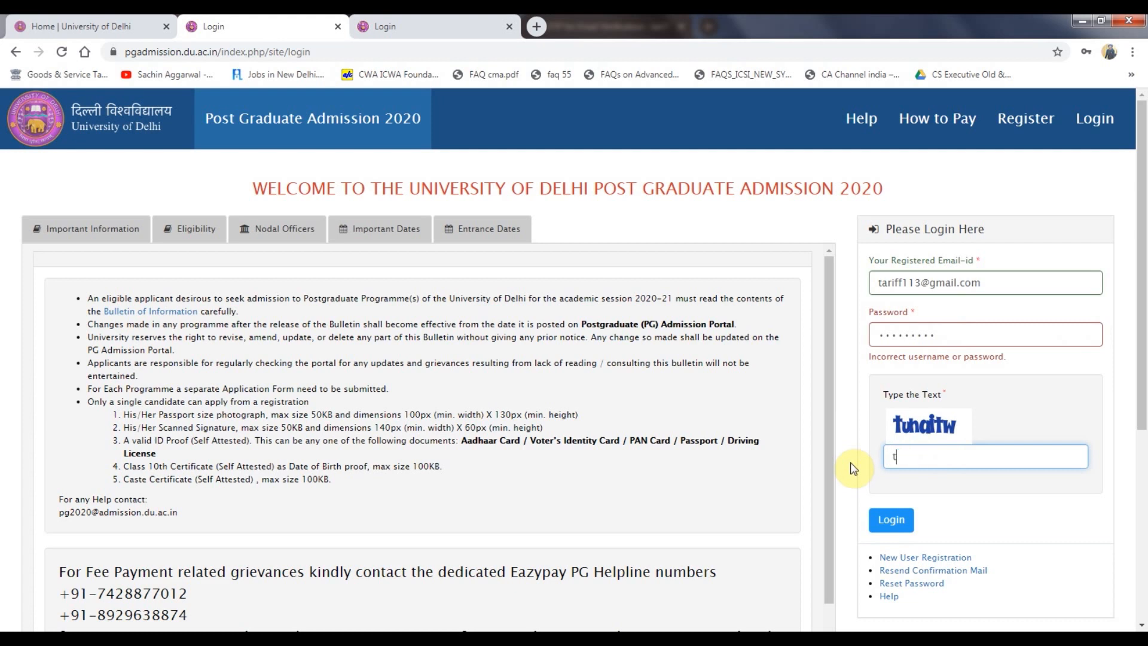
{"action": "type", "text": "itw"}
{"action": "left_click", "coordinate": [892, 518]}
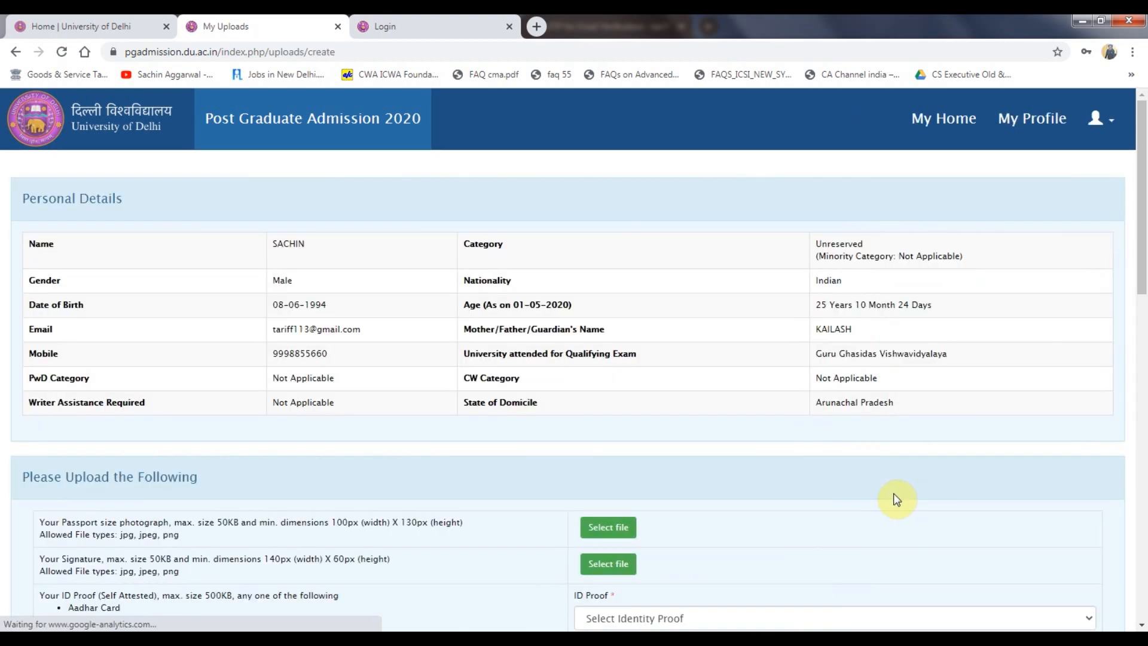
Pause the media player and scroll down the My Uploads page.
{"action": "mouse_move", "coordinate": [668, 639]}
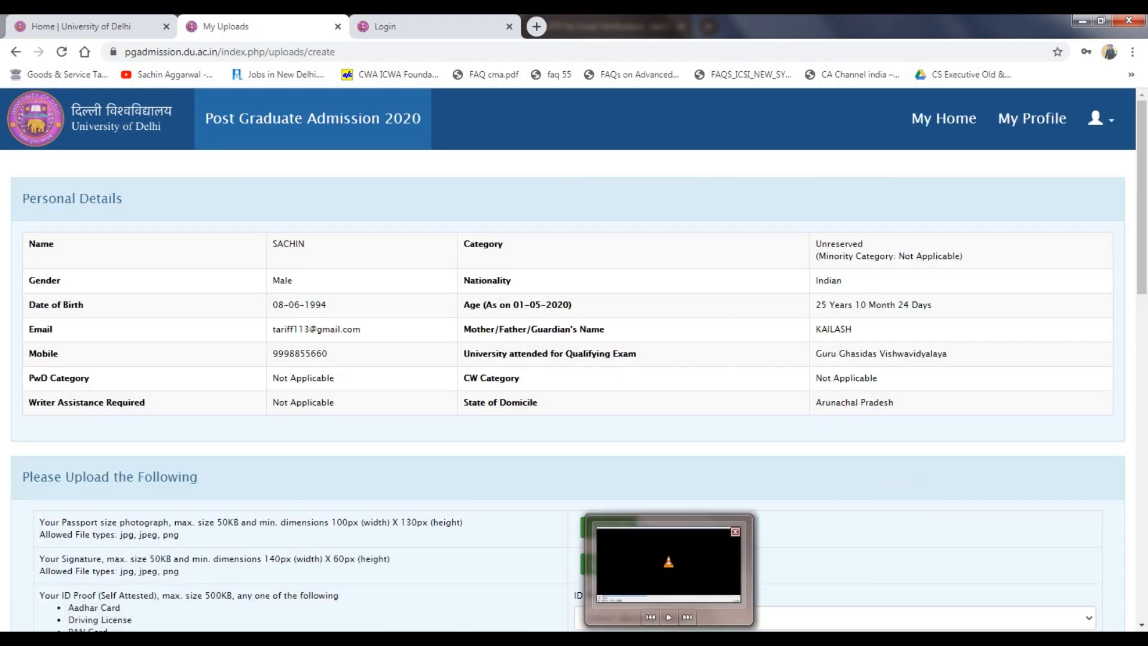
{"action": "left_click", "coordinate": [666, 615]}
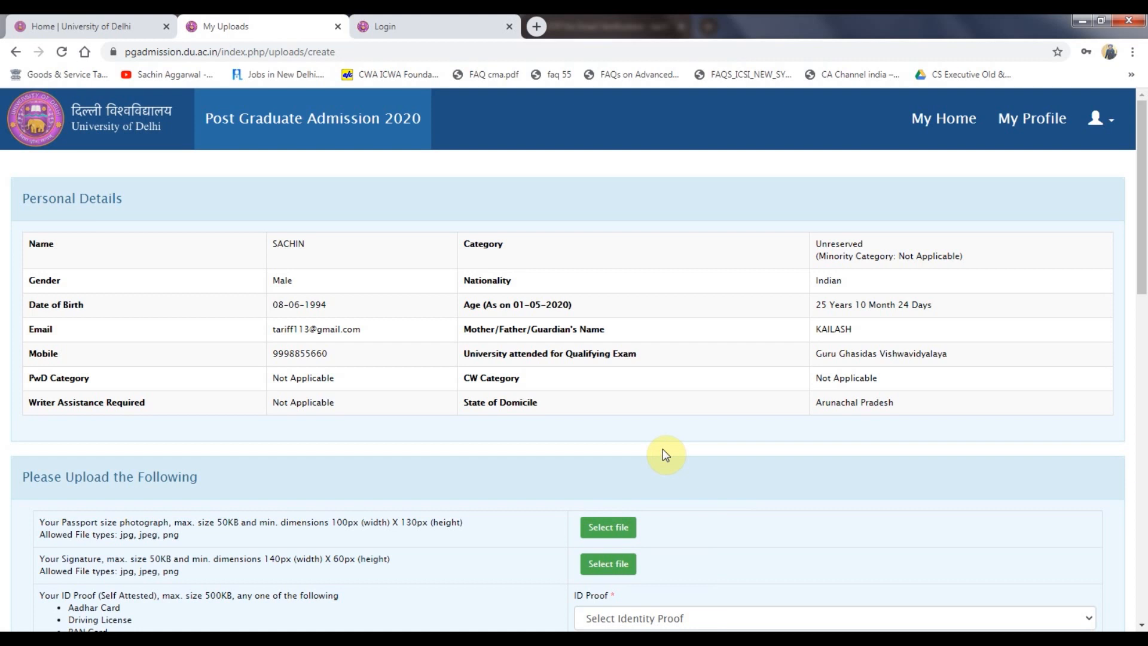
{"action": "scroll", "coordinate": [662, 451], "scroll_direction": "down", "scroll_amount": 1}
{"action": "scroll", "coordinate": [664, 453], "scroll_direction": "down", "scroll_amount": 3}
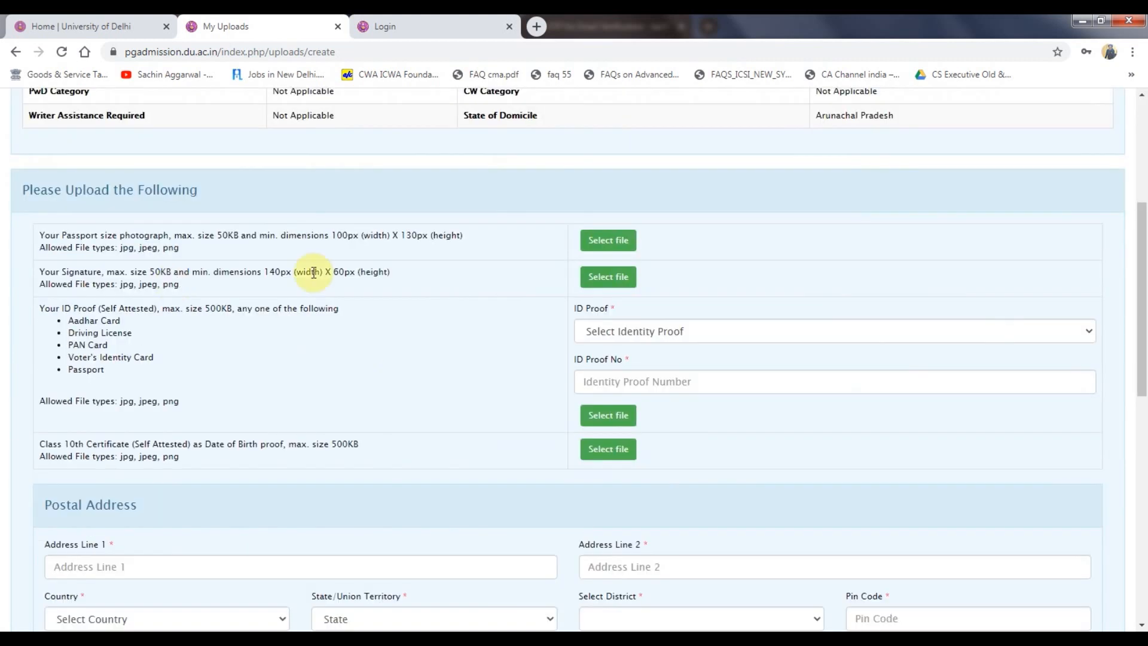
Upload IMG-20200309-WA0048.jpg as both the photograph and the signature.
{"action": "left_click", "coordinate": [608, 240]}
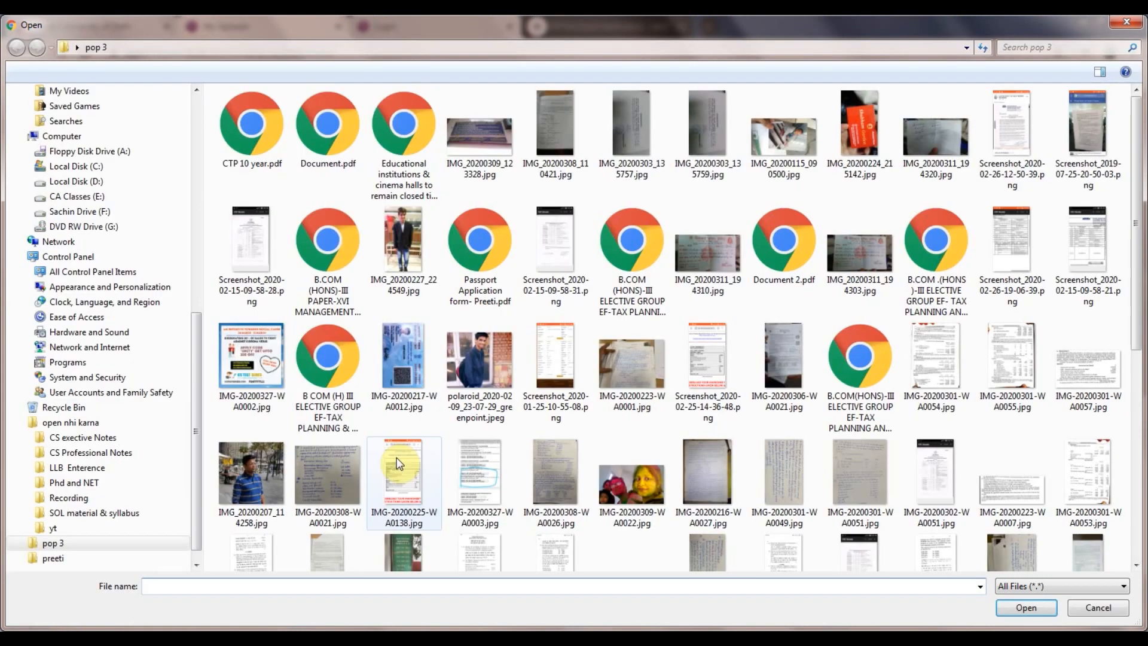
{"action": "scroll", "coordinate": [396, 458], "scroll_direction": "down", "scroll_amount": 3}
{"action": "left_click", "coordinate": [397, 458]}
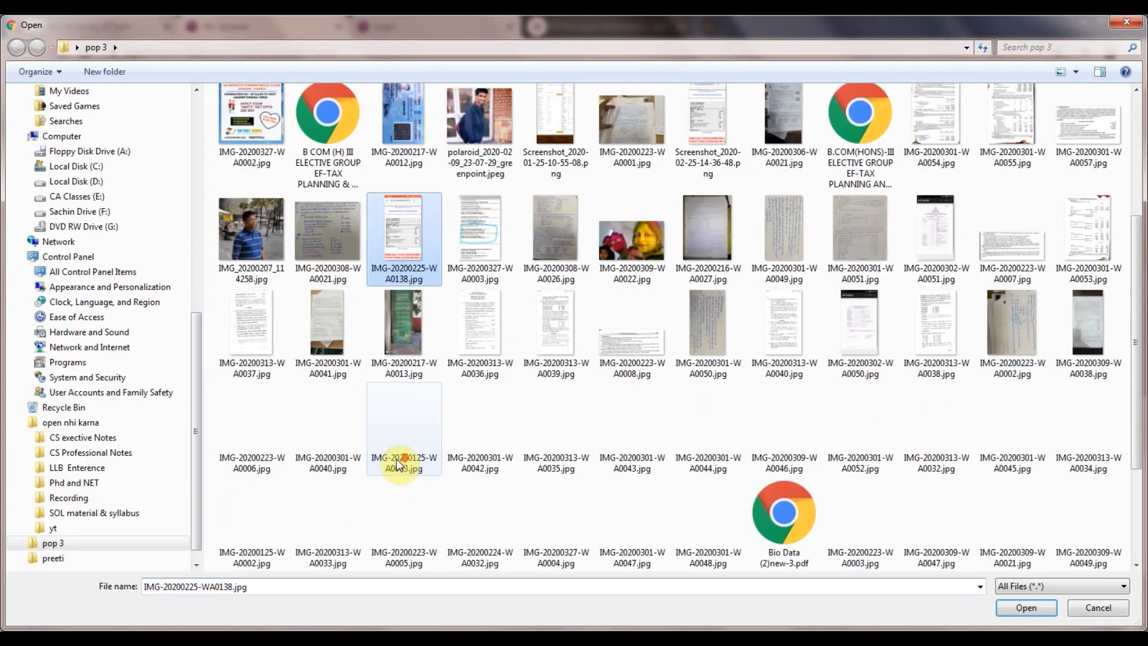
{"action": "scroll", "coordinate": [395, 479], "scroll_direction": "down", "scroll_amount": 4}
{"action": "double_click", "coordinate": [337, 511]}
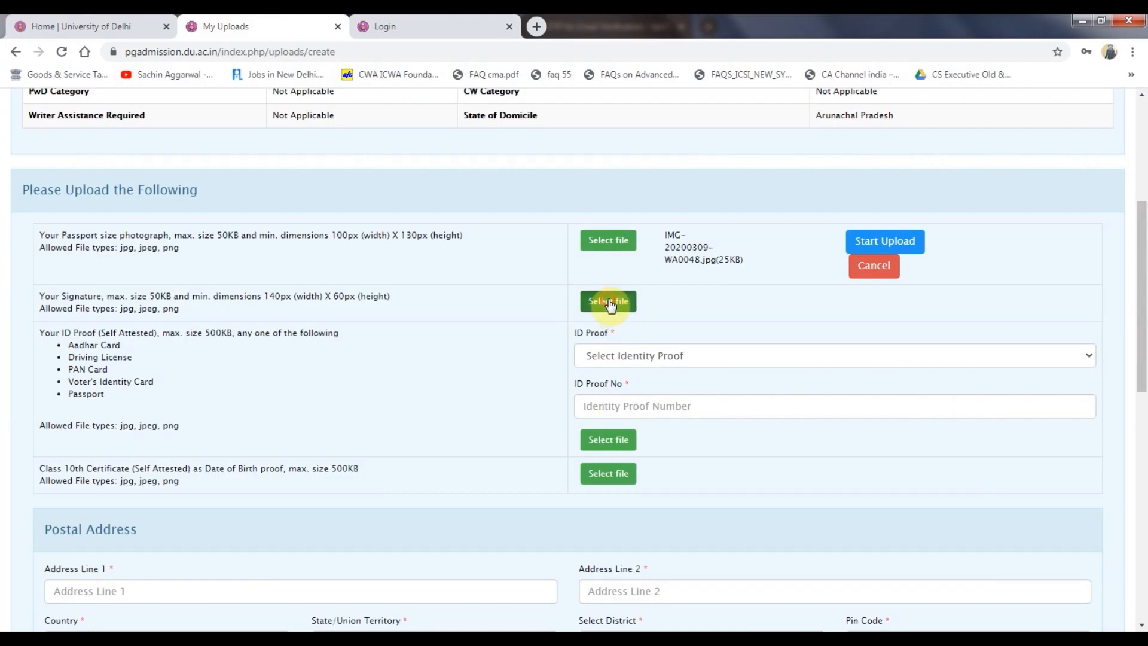
{"action": "left_click", "coordinate": [608, 301]}
{"action": "left_click", "coordinate": [368, 530]}
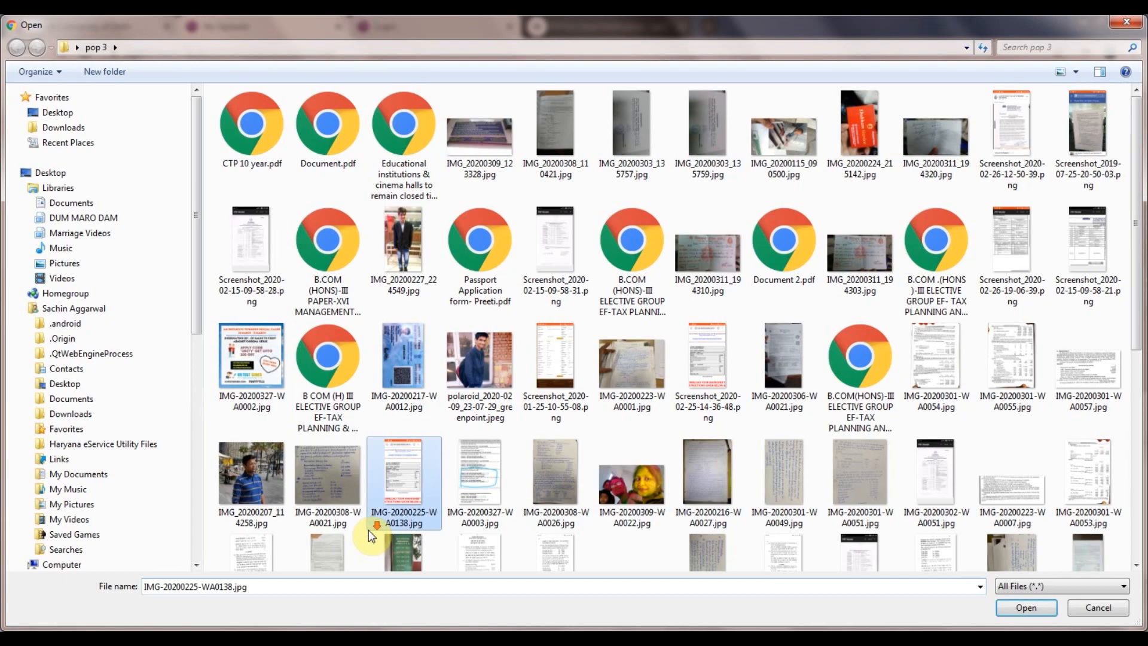
{"action": "scroll", "coordinate": [368, 530], "scroll_direction": "down", "scroll_amount": 5}
{"action": "double_click", "coordinate": [328, 508]}
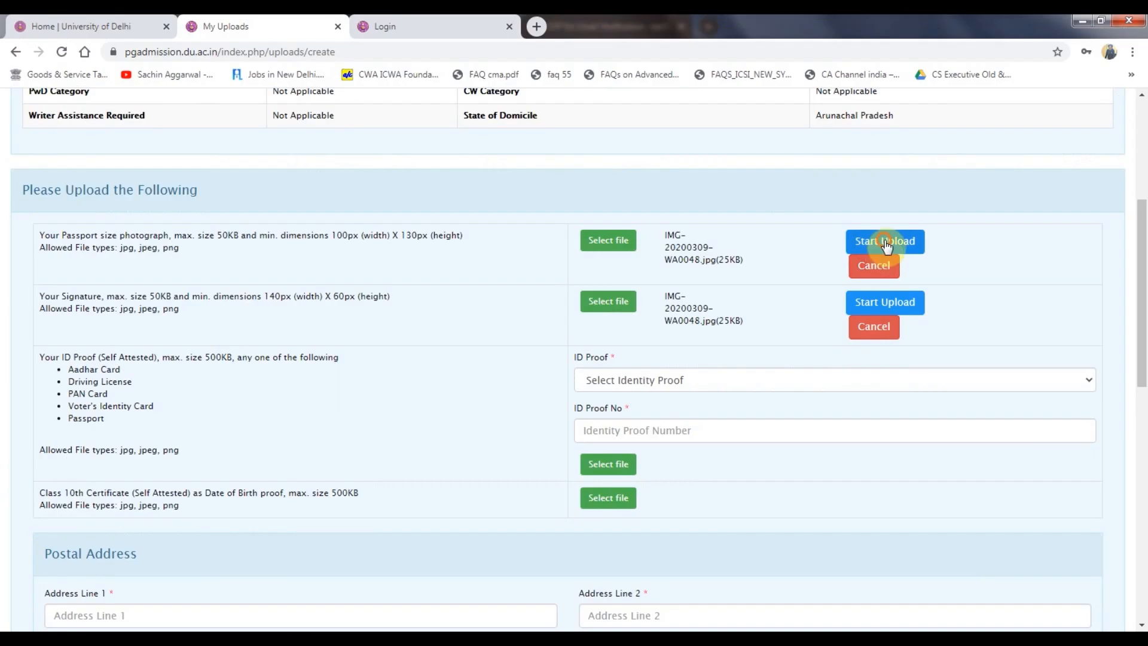
{"action": "left_click", "coordinate": [888, 242]}
{"action": "left_click", "coordinate": [884, 325]}
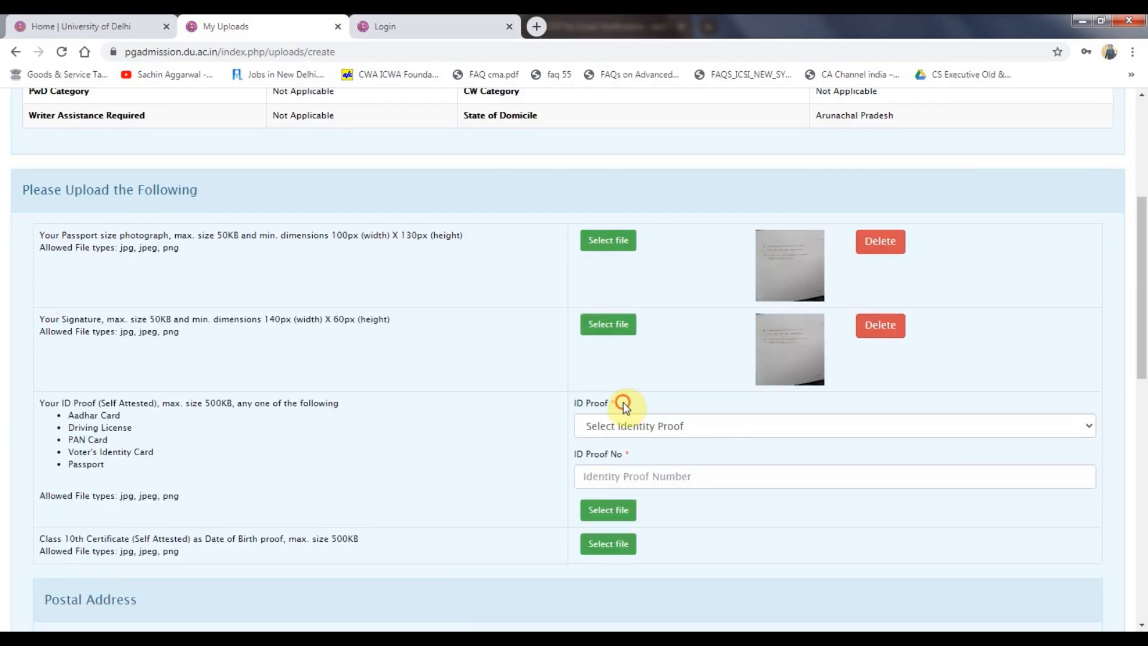
Add a Driving License ID proof with its number and upload IMG-20200225-WA0138.jpg.
{"action": "left_click", "coordinate": [630, 424]}
{"action": "left_click", "coordinate": [625, 476]}
{"action": "left_click", "coordinate": [631, 477]}
{"action": "type", "text": "12345678"}
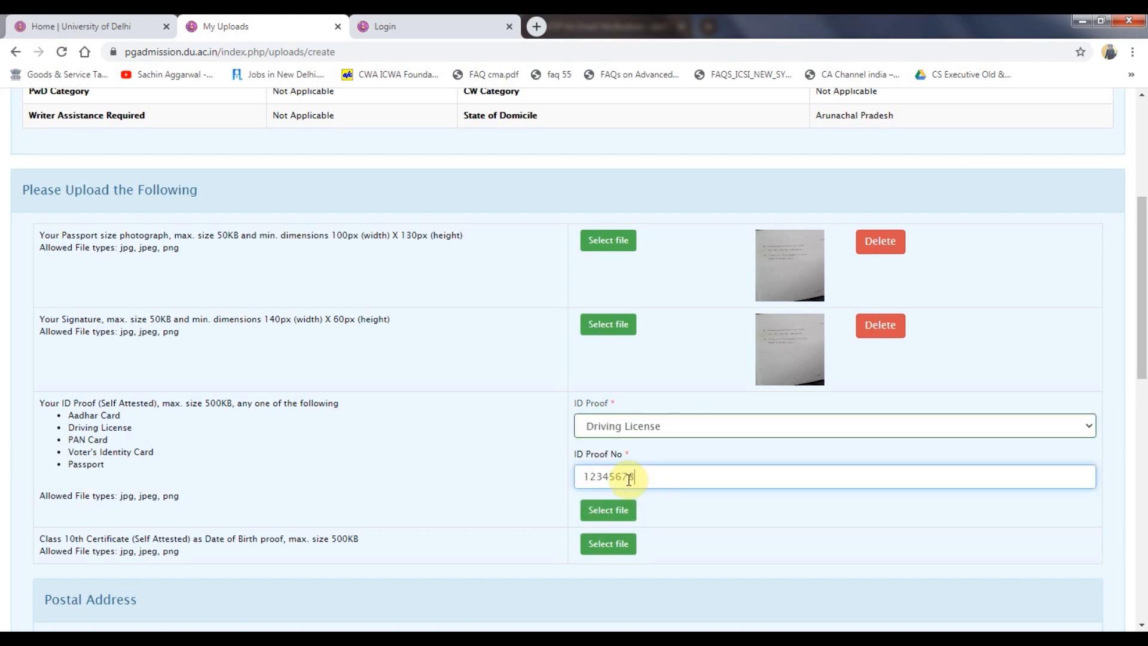
{"action": "left_click", "coordinate": [608, 510]}
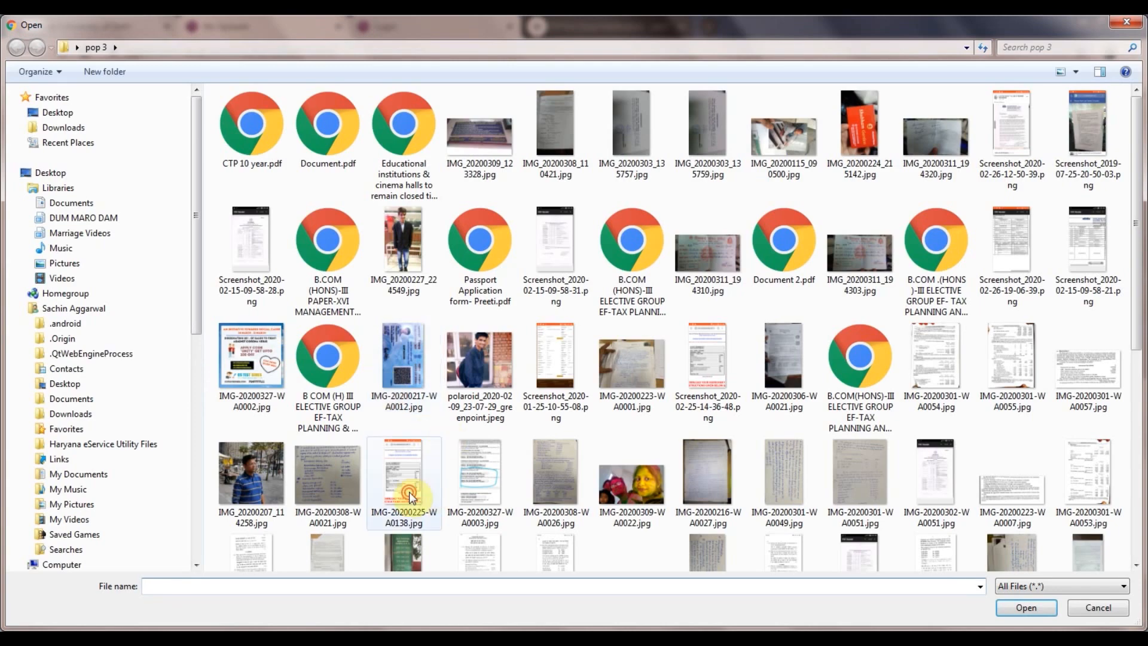
{"action": "double_click", "coordinate": [409, 487]}
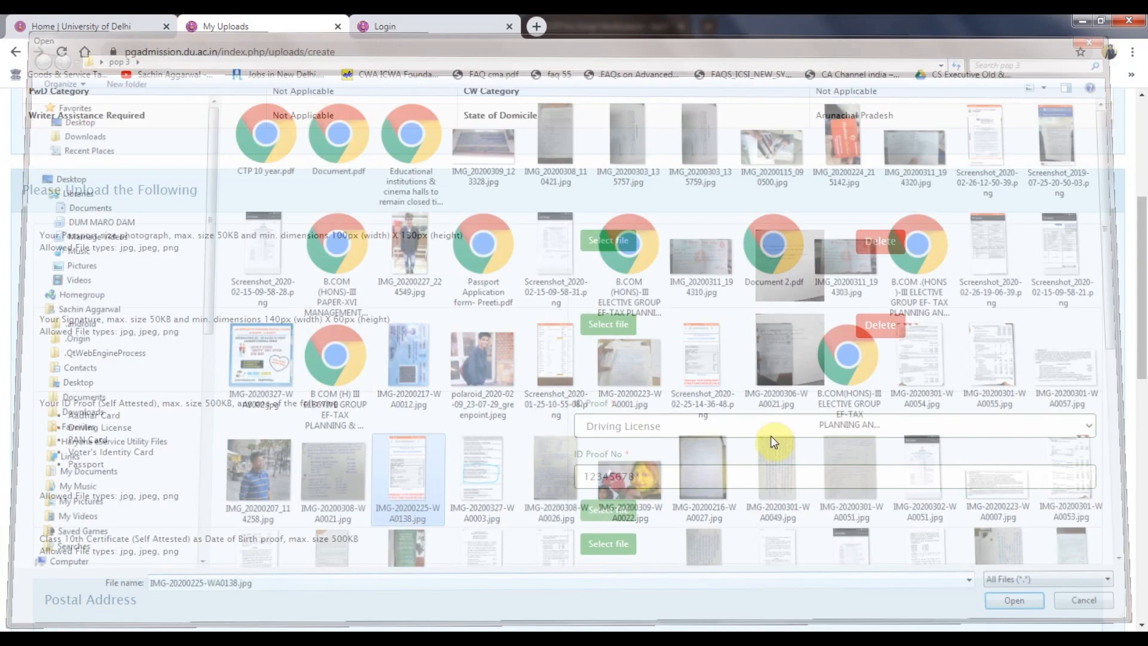
{"action": "left_click", "coordinate": [871, 522]}
Upload IMG-20200327-WA0003.jpg as the Class 10th certificate and begin Address Line 1.
{"action": "scroll", "coordinate": [377, 387], "scroll_direction": "down", "scroll_amount": 6}
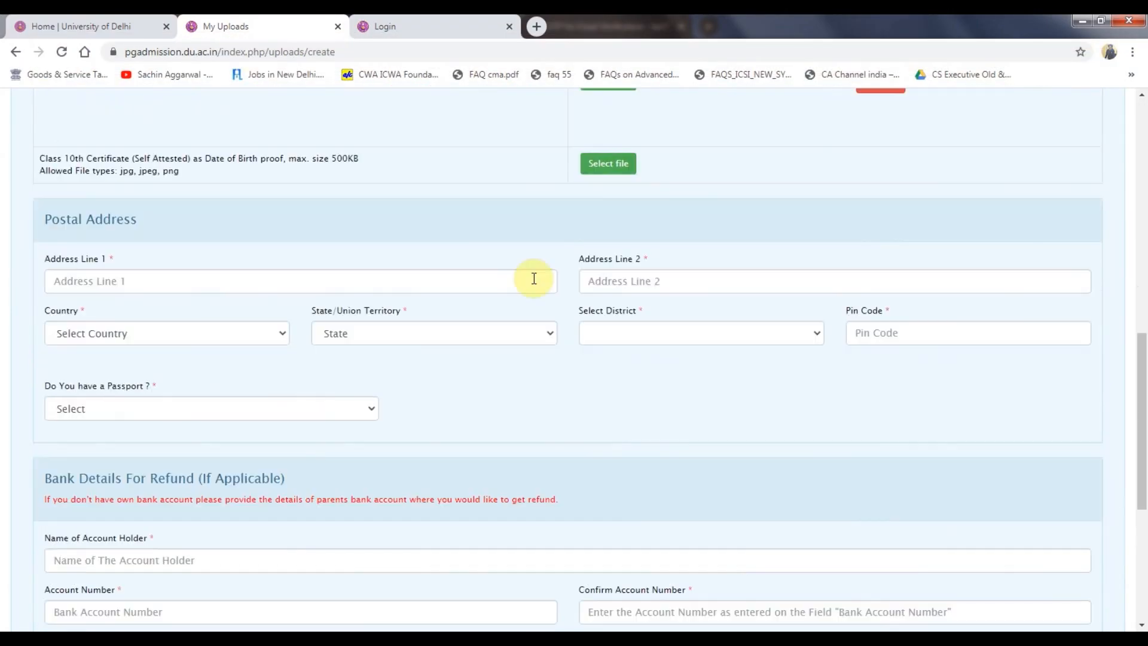
{"action": "left_click", "coordinate": [610, 163]}
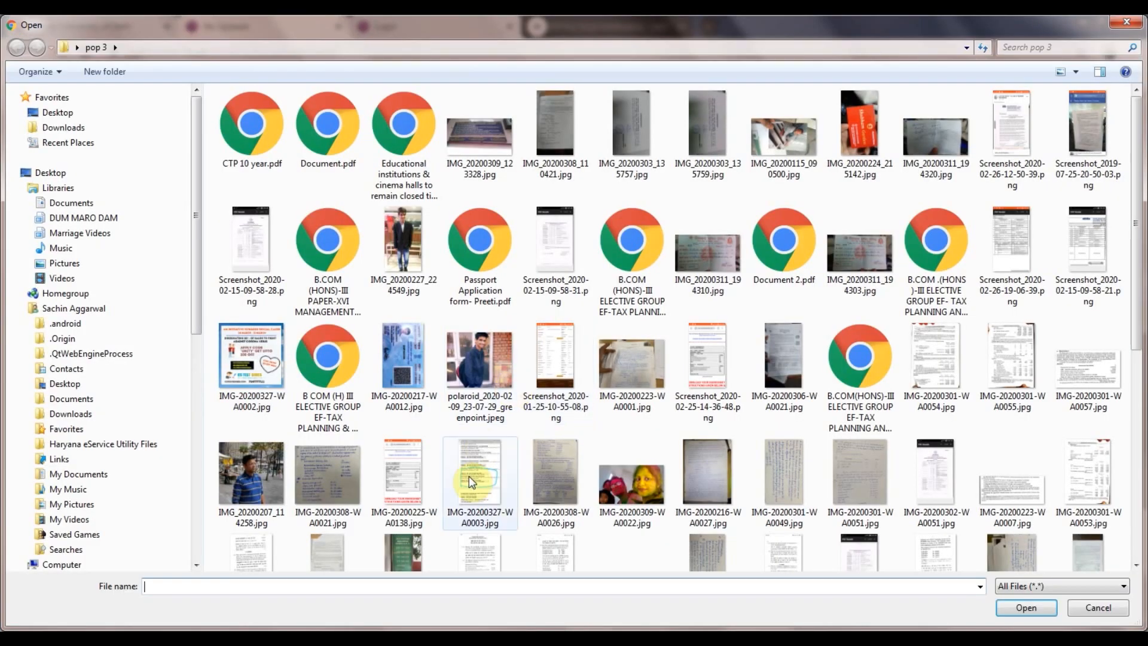
{"action": "double_click", "coordinate": [471, 477]}
{"action": "left_click", "coordinate": [876, 170]}
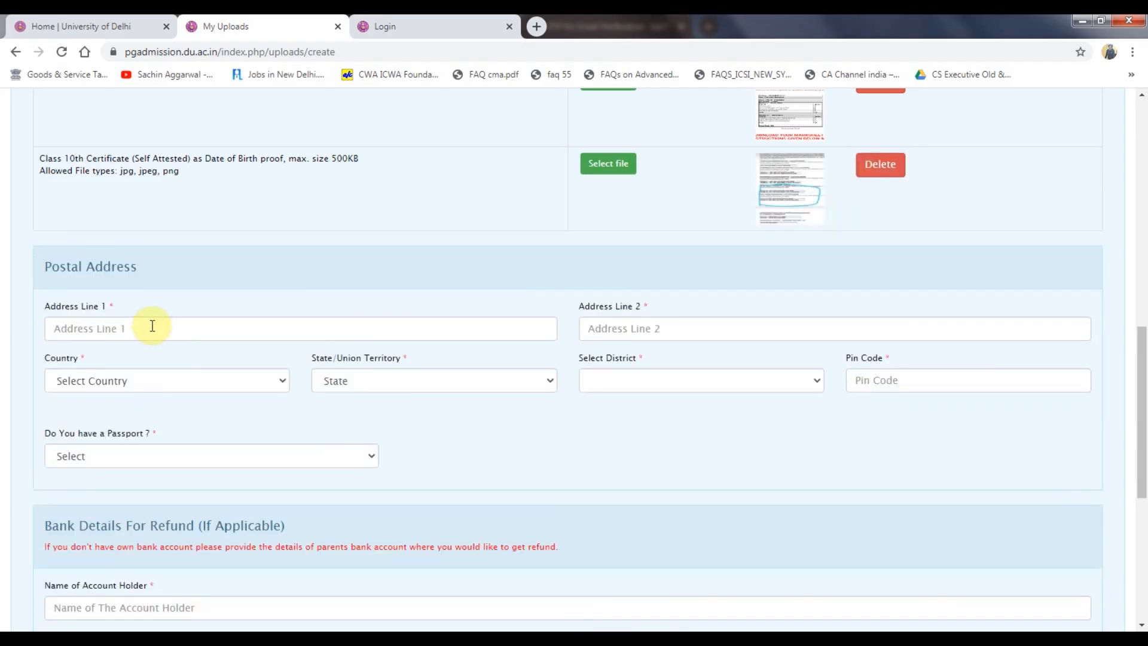
{"action": "left_click", "coordinate": [152, 326]}
Fill in both postal address lines and enter and confirm the bank account number.
{"action": "type", "text": "Hno-12"}
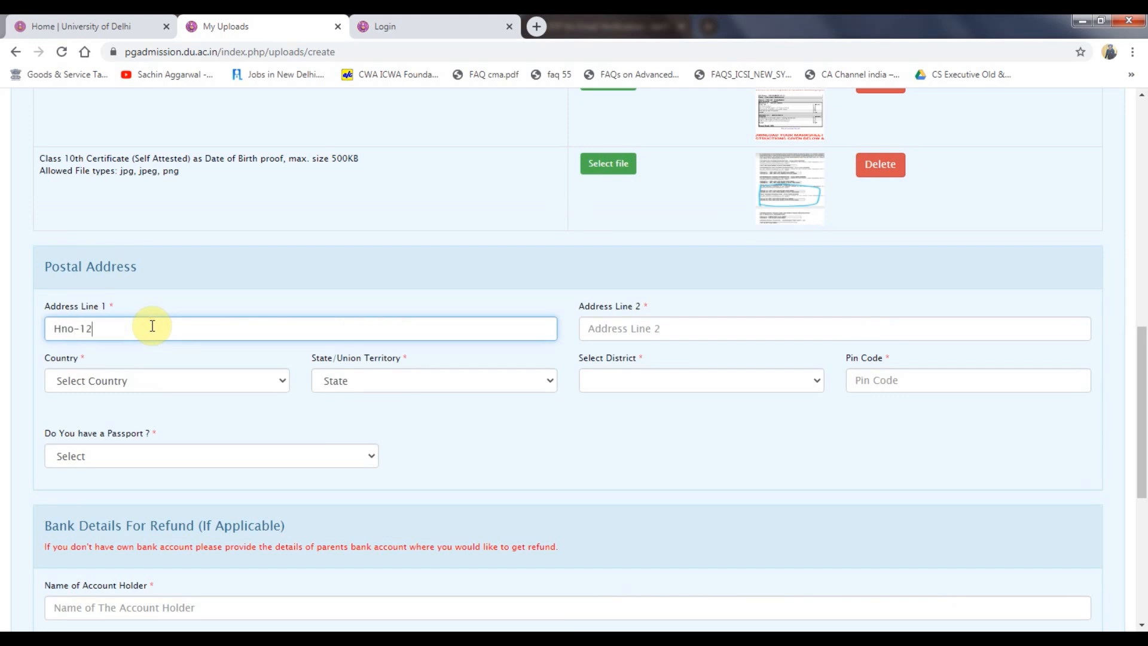
{"action": "type", "text": "34"}
{"action": "left_click", "coordinate": [612, 323]}
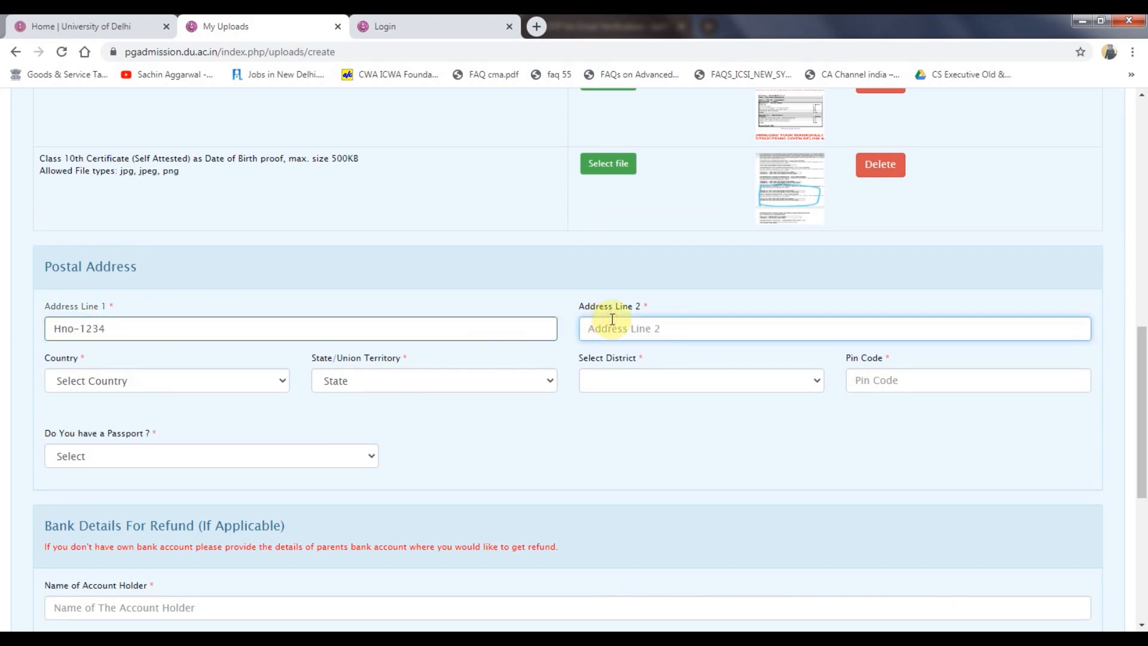
{"action": "type", "text": "hno"}
{"action": "left_click", "coordinate": [198, 274]}
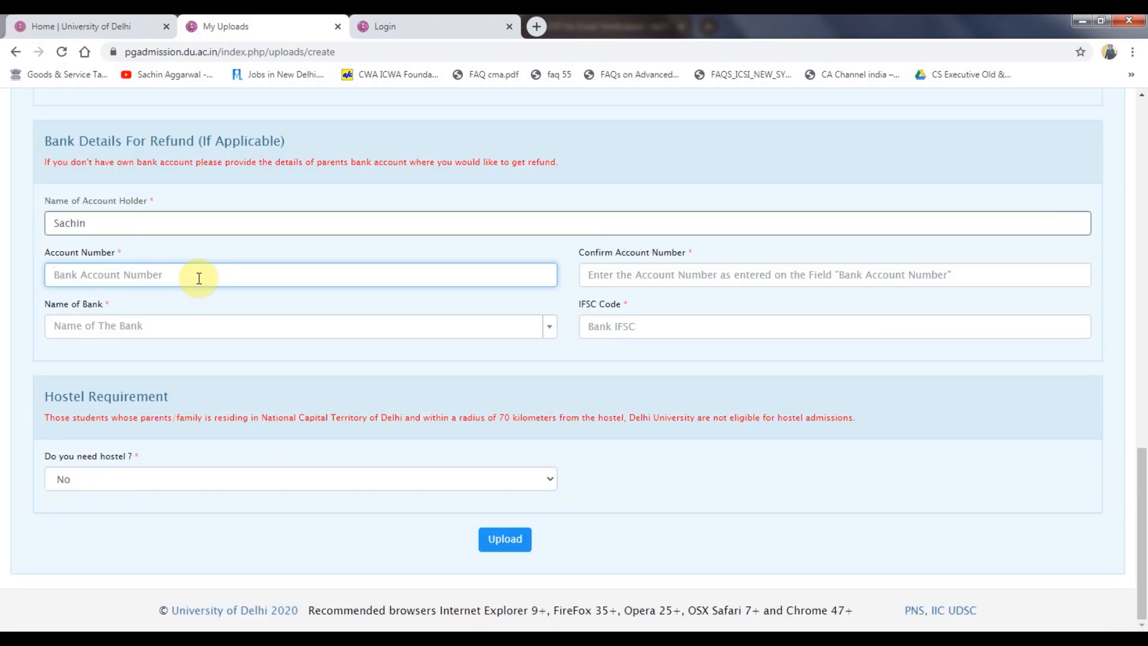
{"action": "type", "text": "12345678"}
{"action": "key", "text": "Tab"}
{"action": "type", "text": "123"}
{"action": "key", "text": "Tab"}
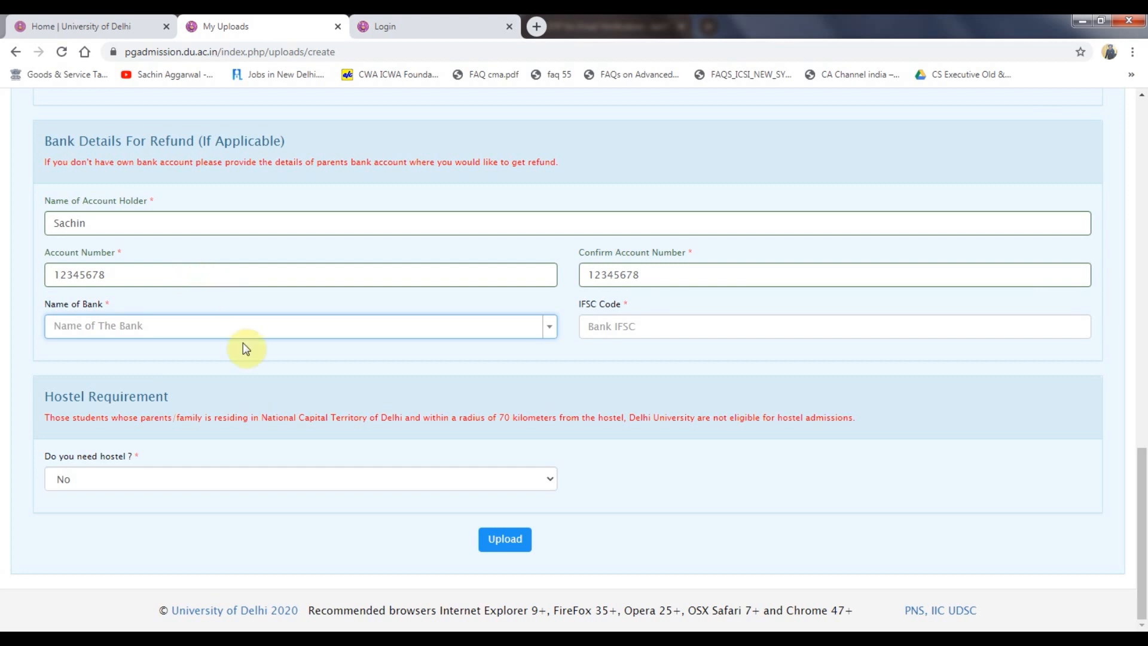
Choose AIRTEL PAYMENTS BANK LIMITED as the bank and enter the IFSC code.
{"action": "left_click", "coordinate": [251, 335]}
{"action": "left_click", "coordinate": [185, 440]}
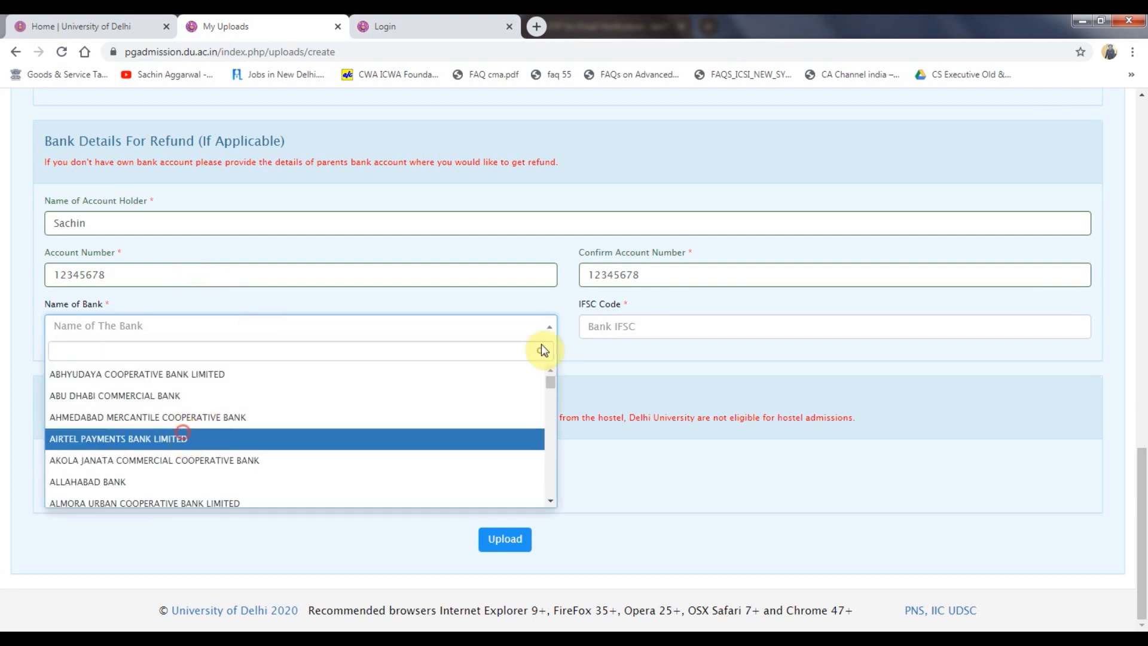
{"action": "left_click", "coordinate": [614, 326]}
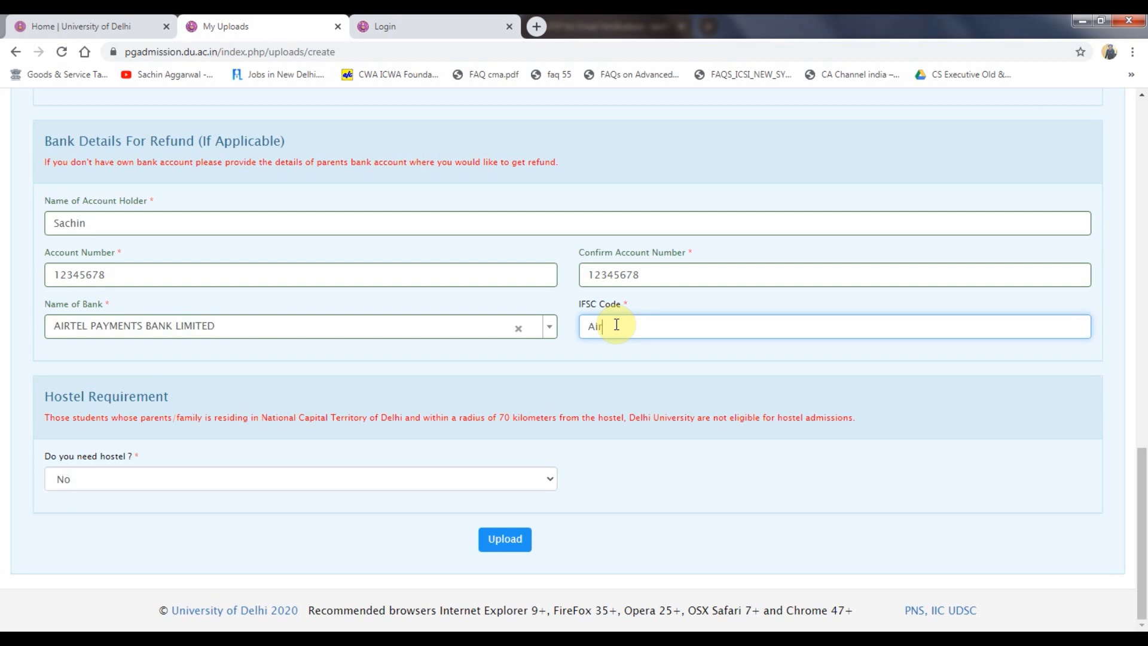
{"action": "type", "text": "Airb001234"}
Set 'Do you need hostel?' to No.
{"action": "left_click", "coordinate": [179, 479]}
{"action": "left_click", "coordinate": [129, 511]}
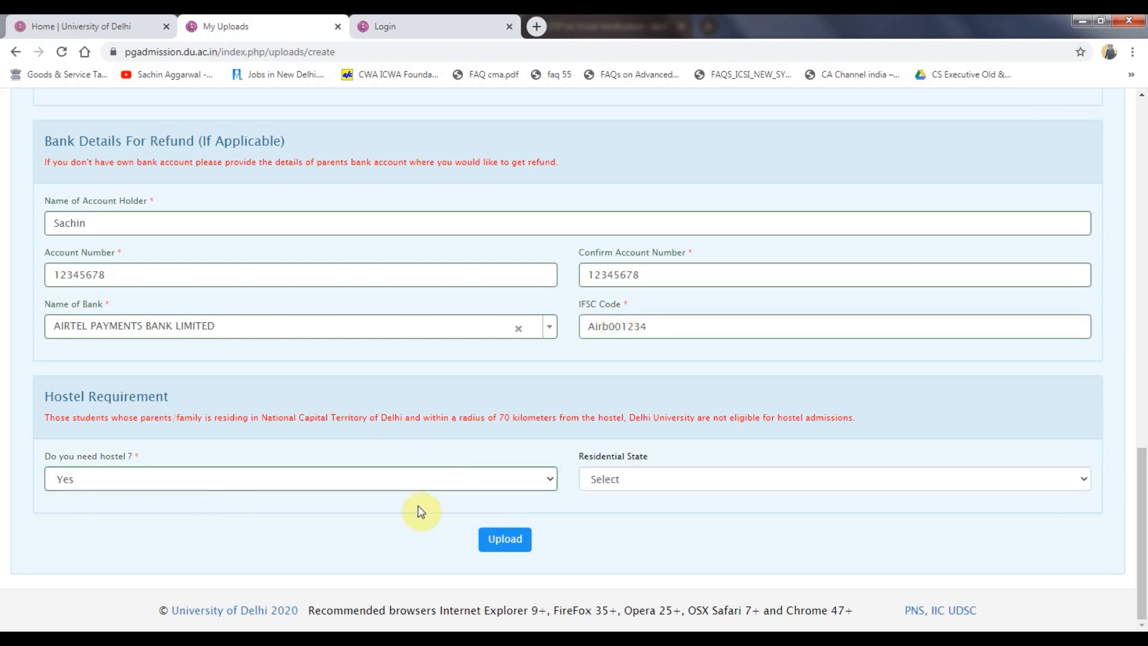
{"action": "left_click", "coordinate": [608, 491]}
{"action": "left_click", "coordinate": [502, 478]}
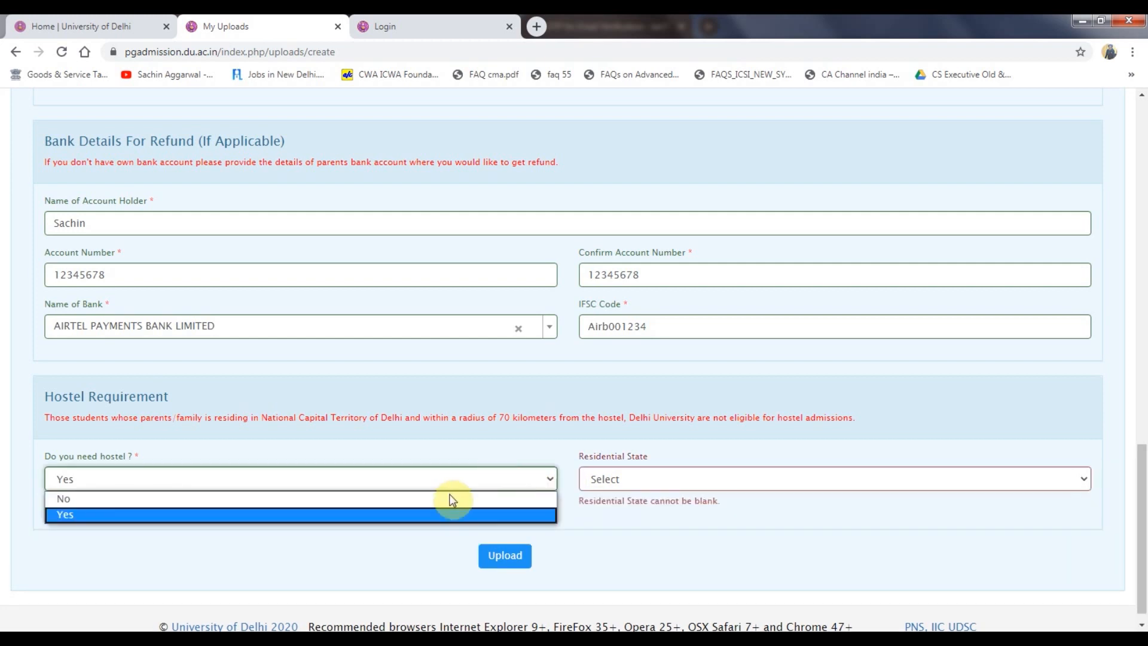
{"action": "left_click", "coordinate": [451, 500]}
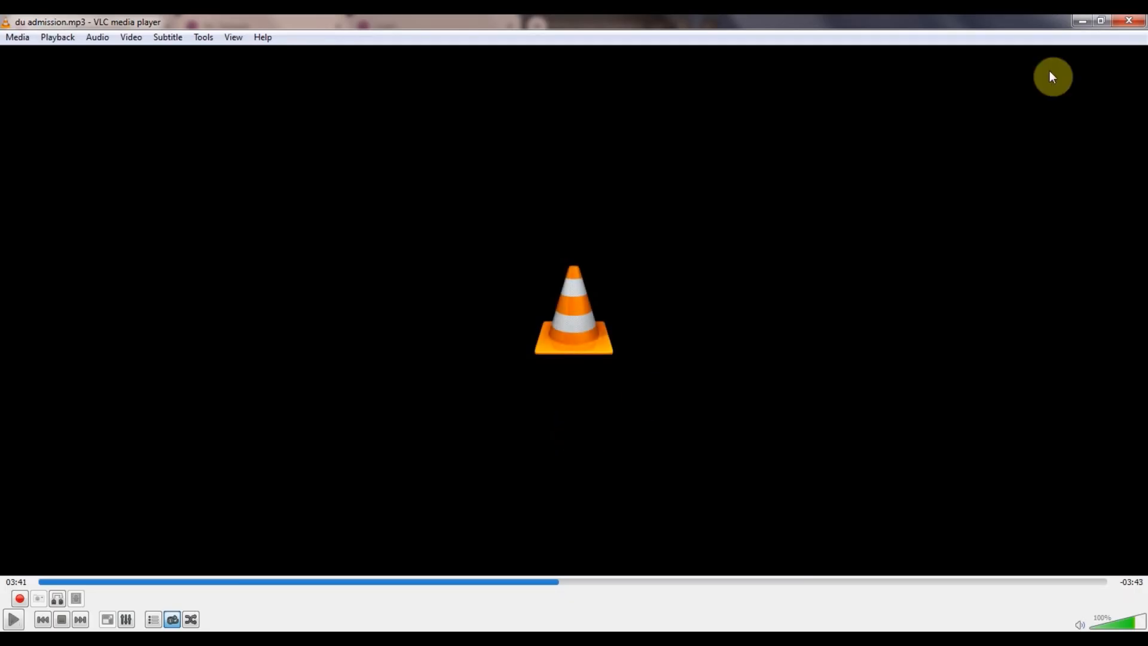
{"action": "left_click", "coordinate": [1079, 23]}
{"action": "scroll", "coordinate": [487, 410], "scroll_direction": "up", "scroll_amount": 6}
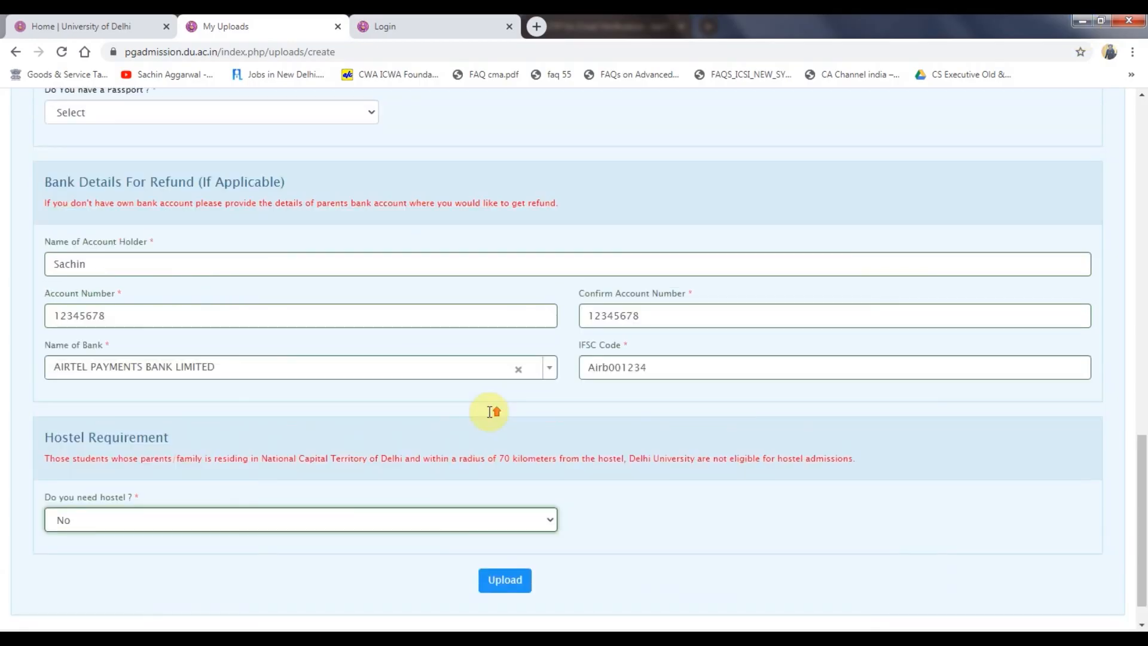
{"action": "scroll", "coordinate": [390, 377], "scroll_direction": "up", "scroll_amount": 2}
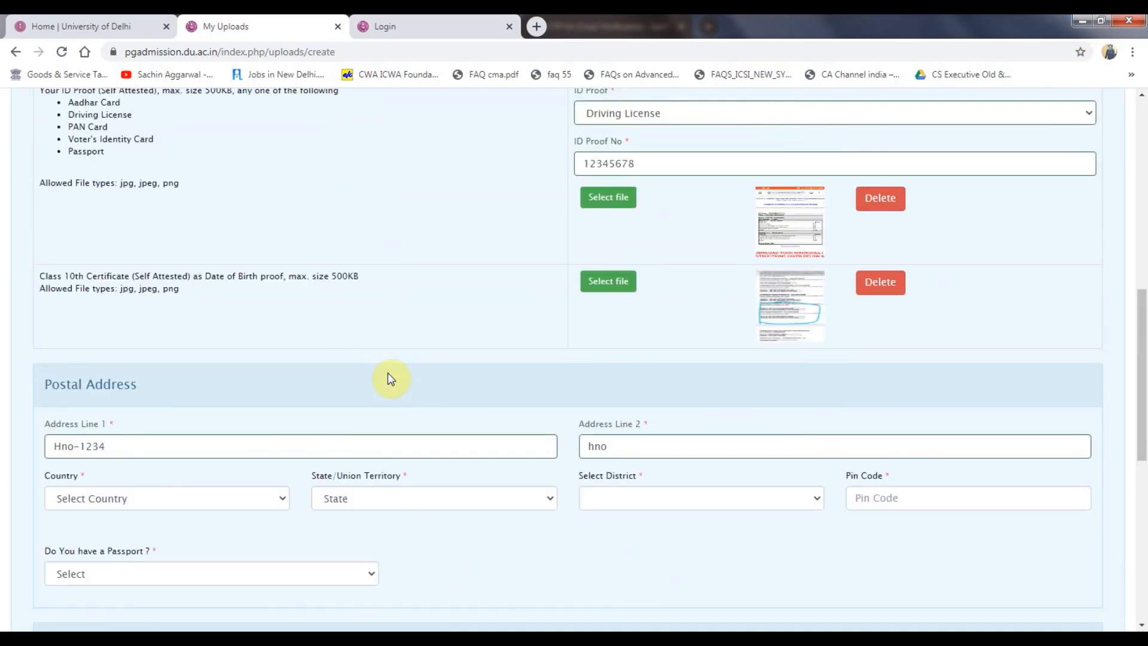
Select Jharkhand as the state and upload the profile details.
{"action": "left_click", "coordinate": [422, 500]}
{"action": "left_click", "coordinate": [373, 429]}
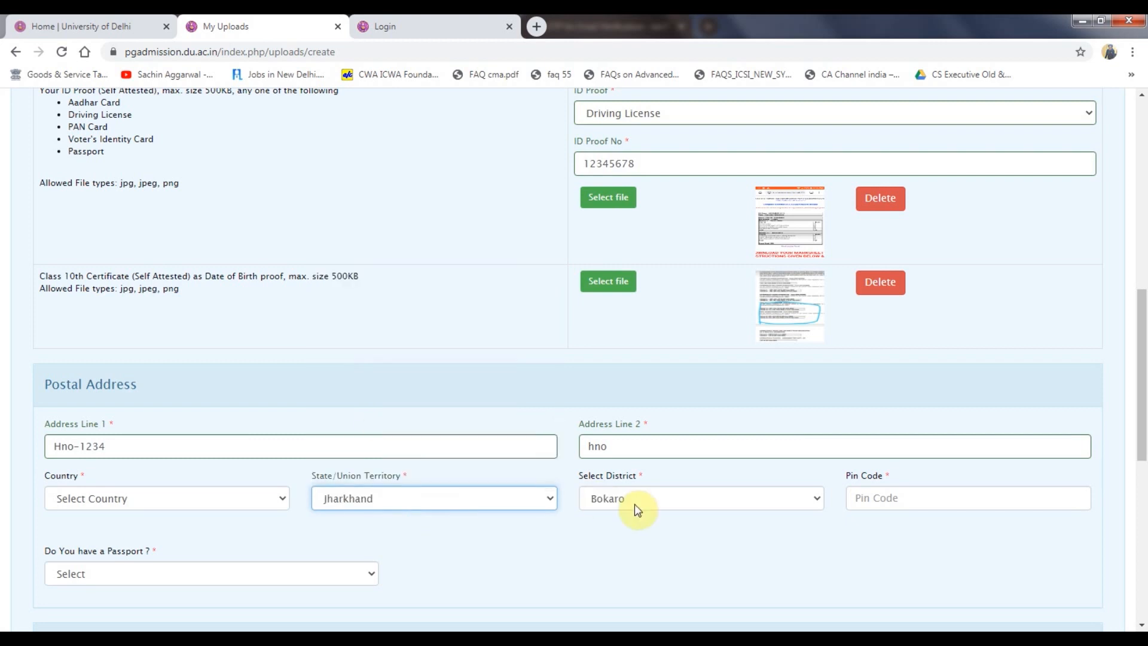
{"action": "left_click", "coordinate": [634, 498]}
{"action": "left_click", "coordinate": [505, 539]}
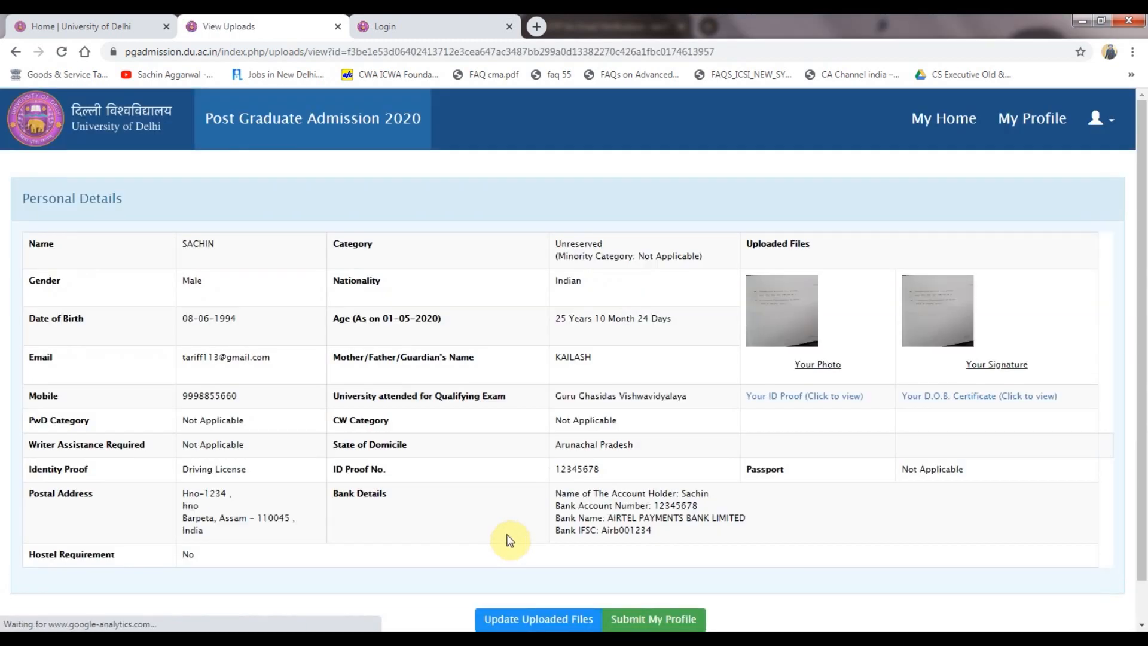
{"action": "scroll", "coordinate": [537, 531], "scroll_direction": "down", "scroll_amount": 2}
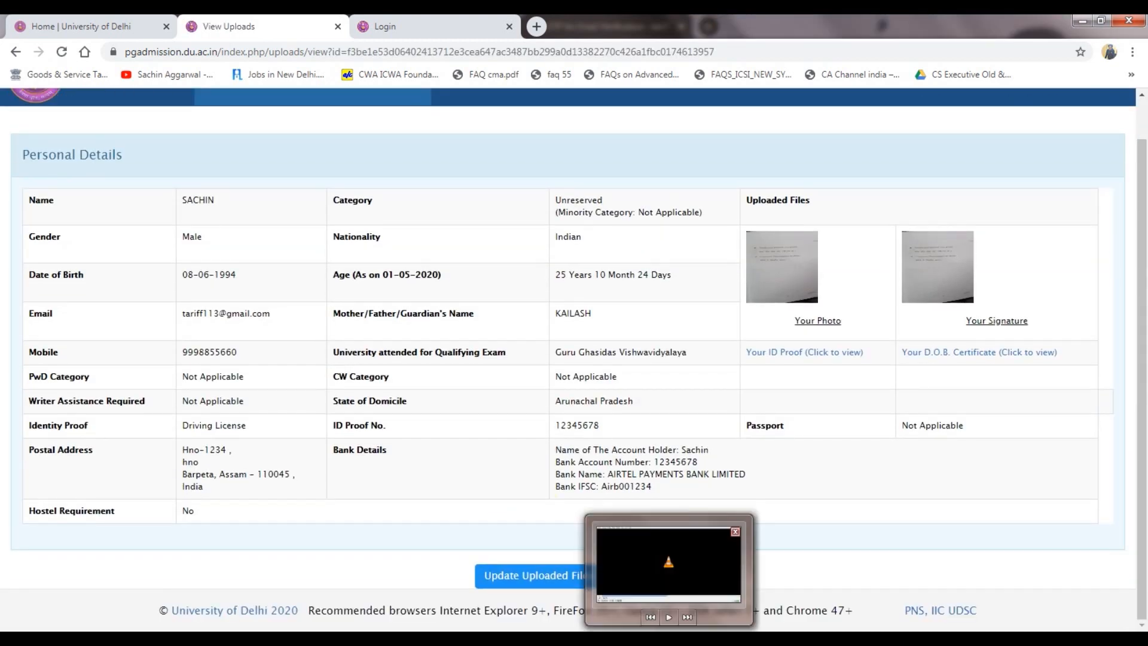
{"action": "left_click", "coordinate": [829, 637]}
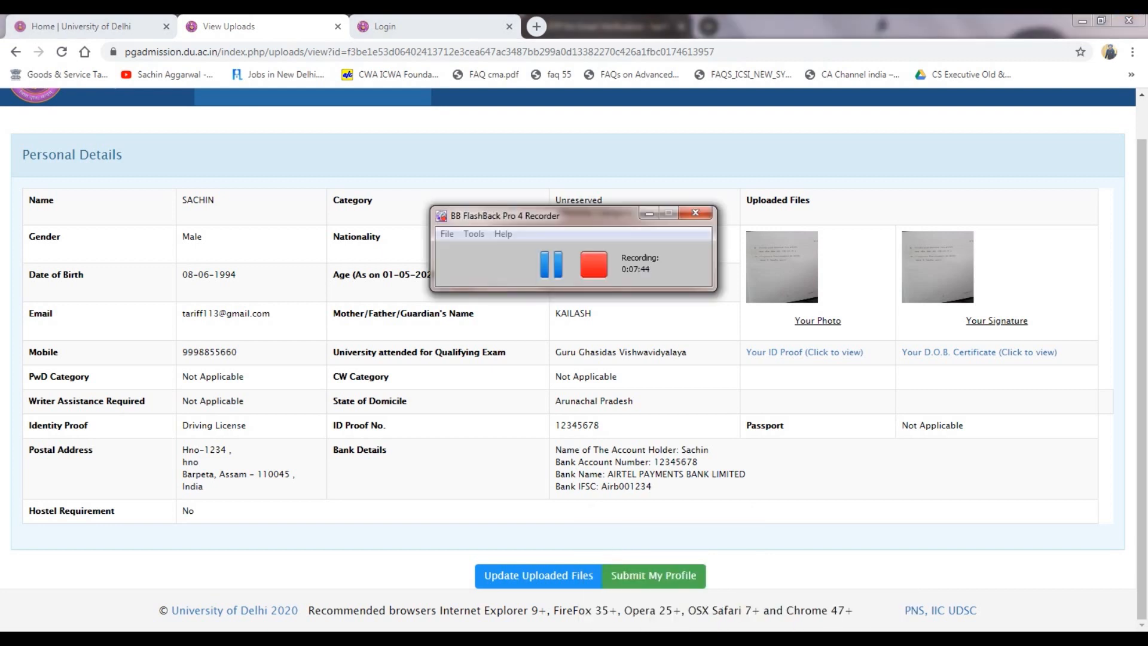
{"action": "left_click", "coordinate": [813, 565]}
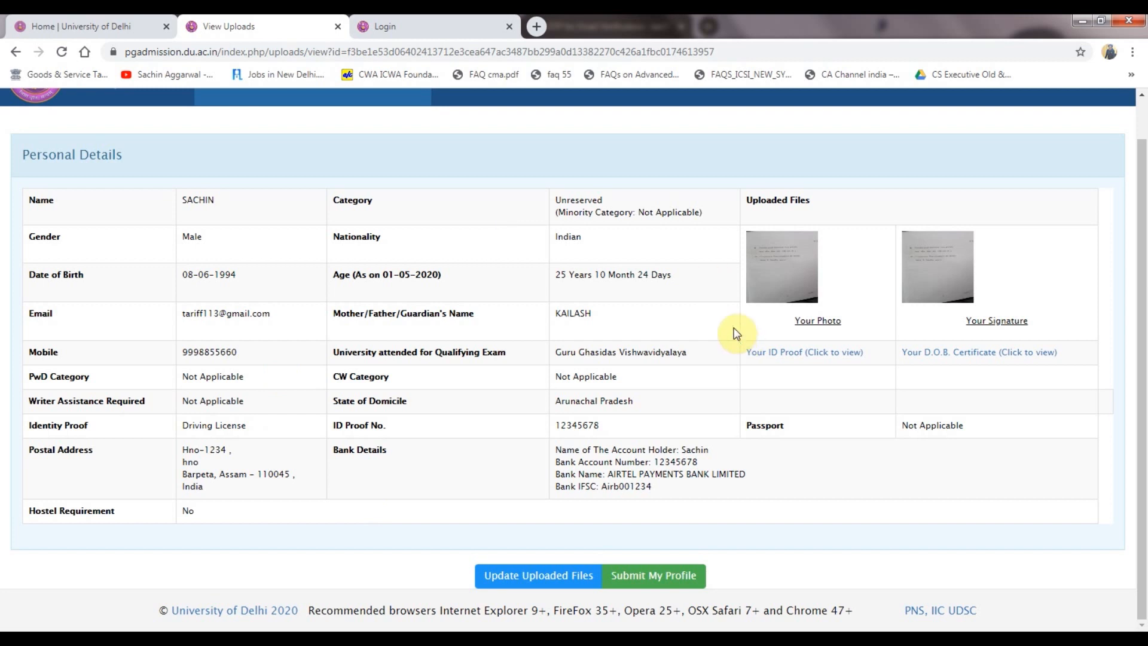
Submit the profile, confirm the uploaded files with 'I confirm the above', and save it.
{"action": "left_click", "coordinate": [656, 576]}
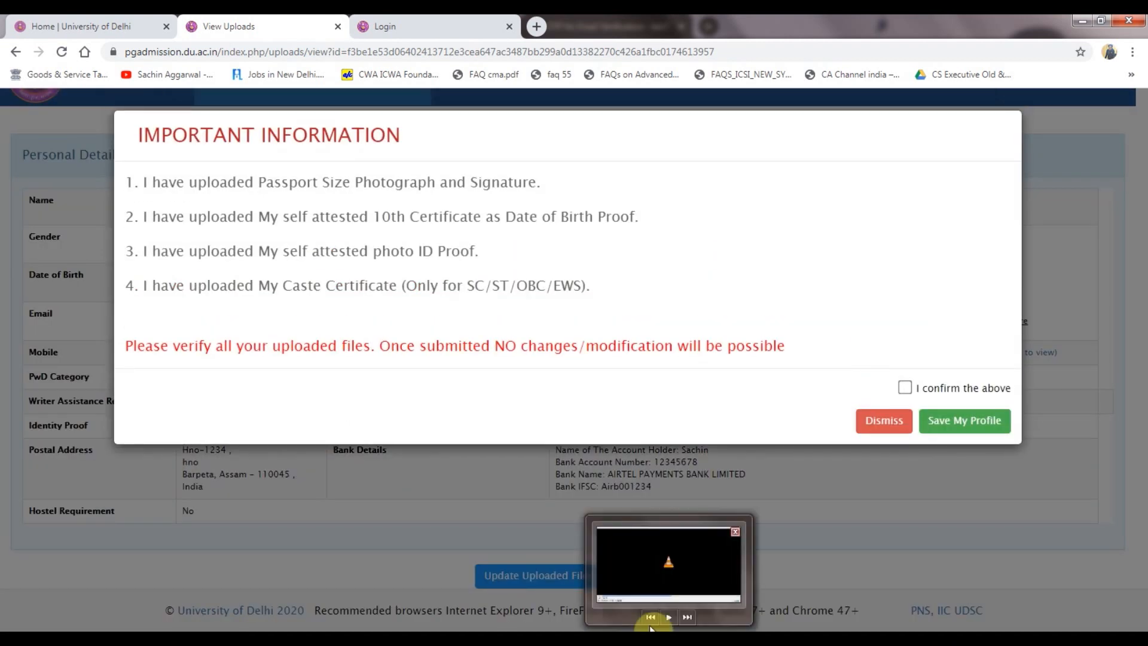
{"action": "left_click", "coordinate": [905, 387]}
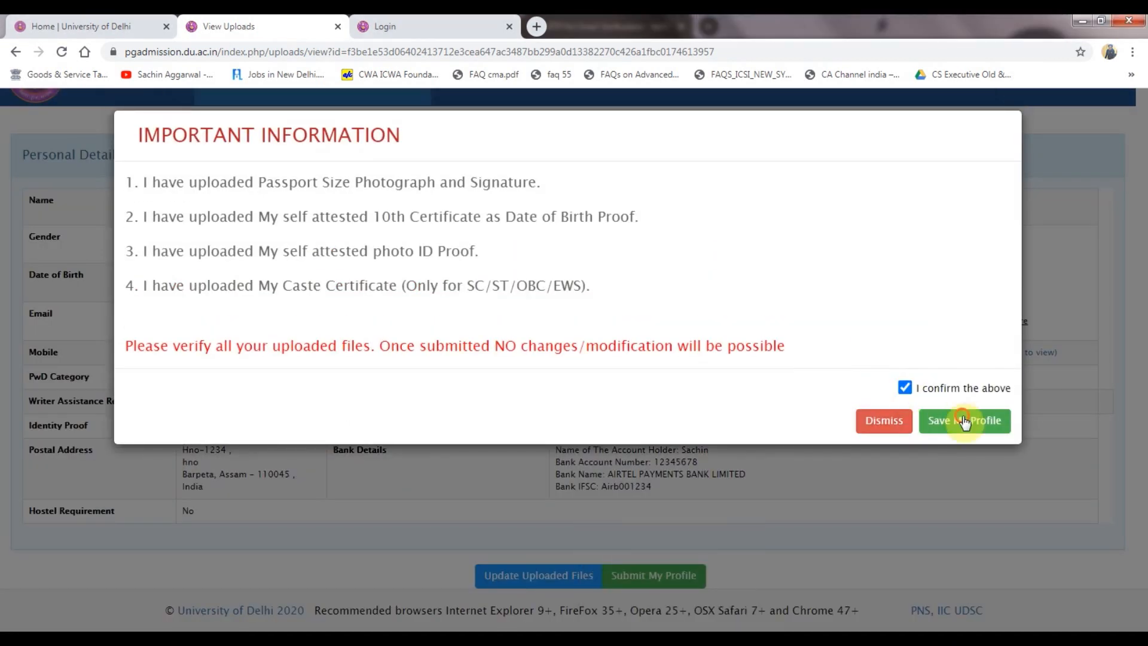
{"action": "left_click", "coordinate": [962, 419]}
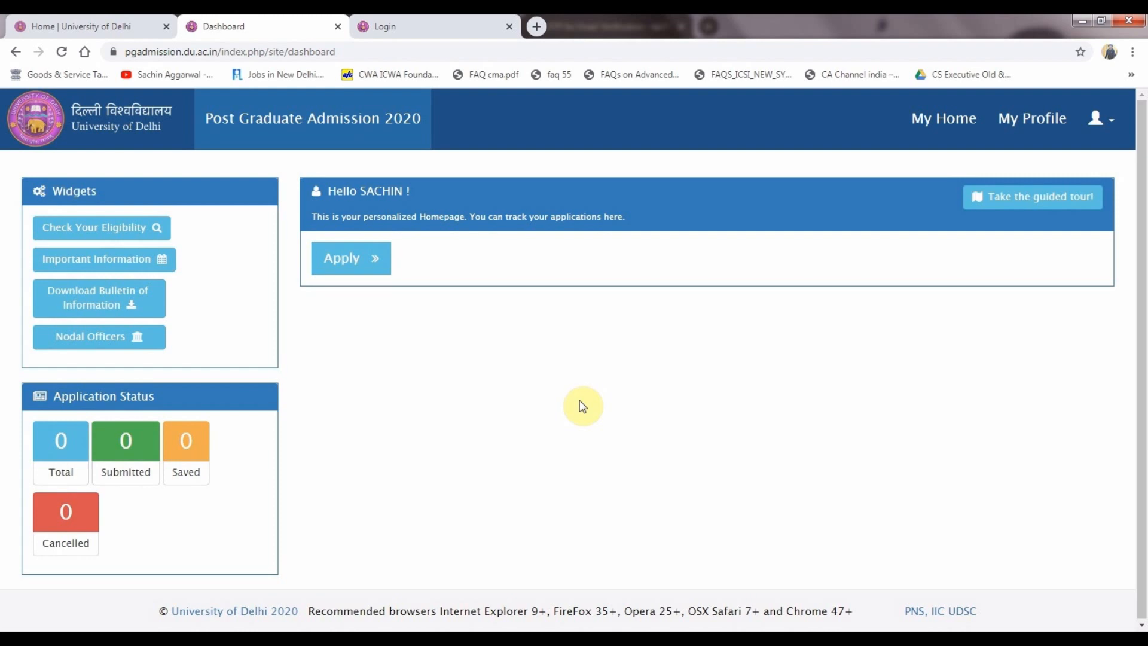
Start a new application and record 10+2 Science, ASSAM SANSKRIT BOARD, 2016, 500 of 700 marks.
{"action": "left_click", "coordinate": [345, 258]}
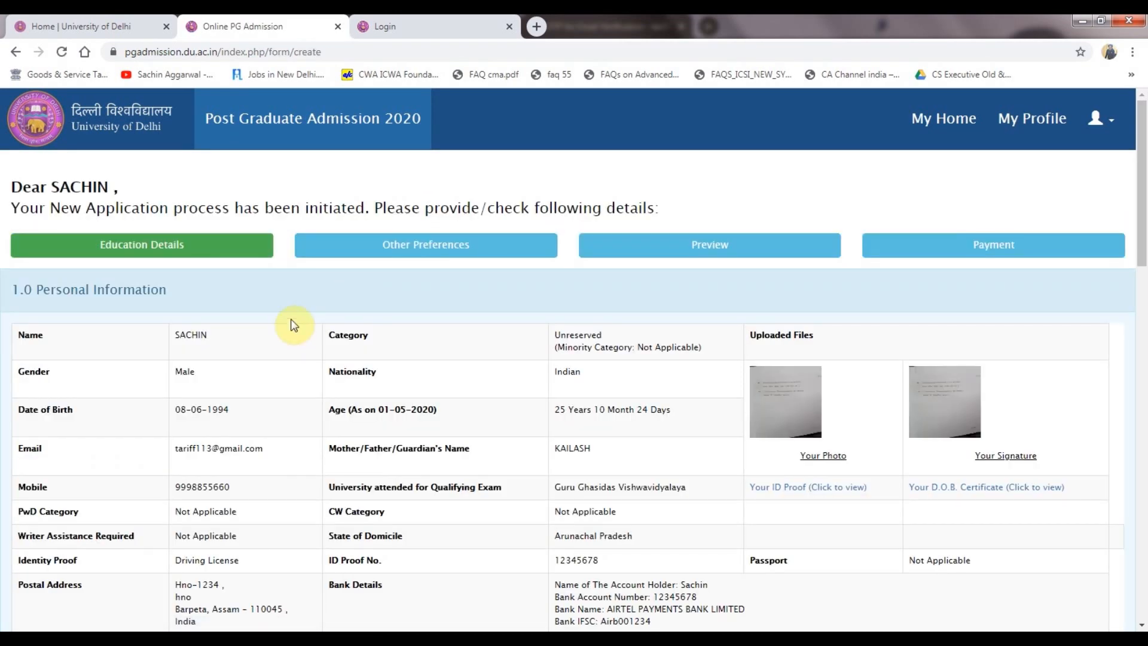
{"action": "scroll", "coordinate": [292, 320], "scroll_direction": "down", "scroll_amount": 1}
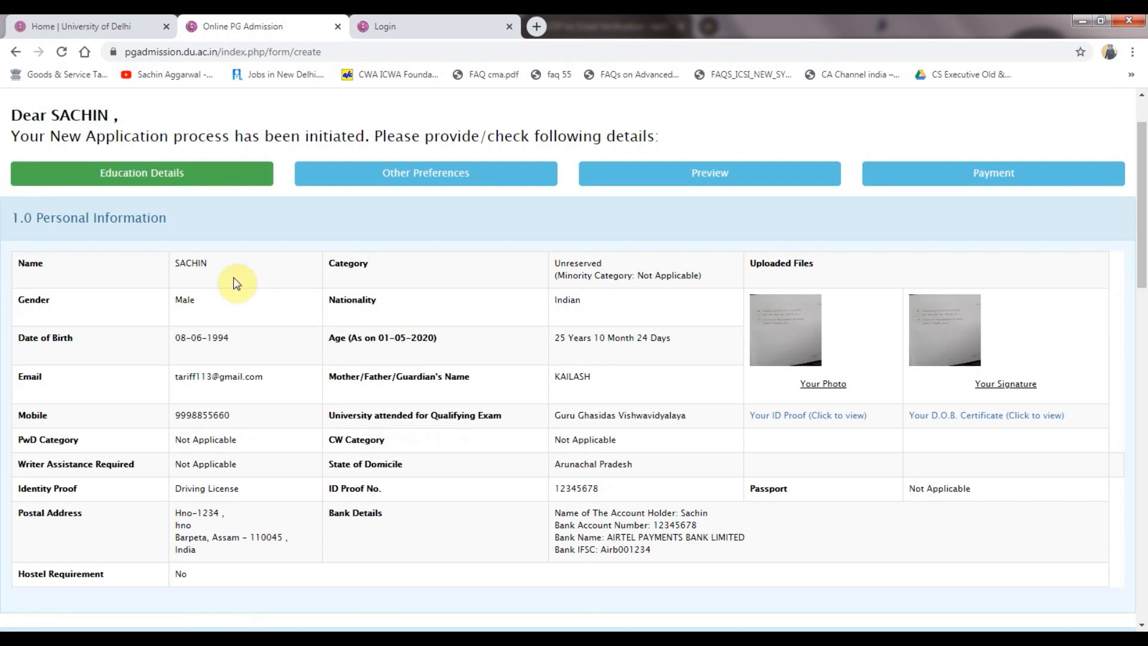
{"action": "scroll", "coordinate": [430, 287], "scroll_direction": "down", "scroll_amount": 4}
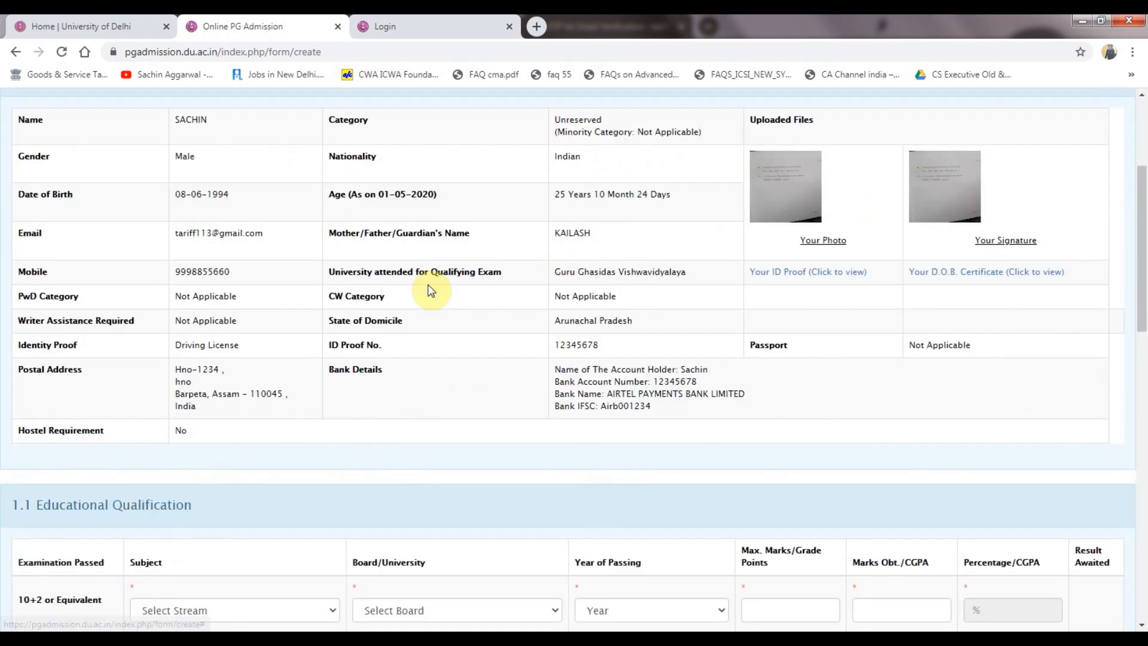
{"action": "scroll", "coordinate": [203, 407], "scroll_direction": "down", "scroll_amount": 2}
{"action": "left_click", "coordinate": [185, 323]}
{"action": "left_click", "coordinate": [180, 358]}
{"action": "left_click", "coordinate": [397, 322]}
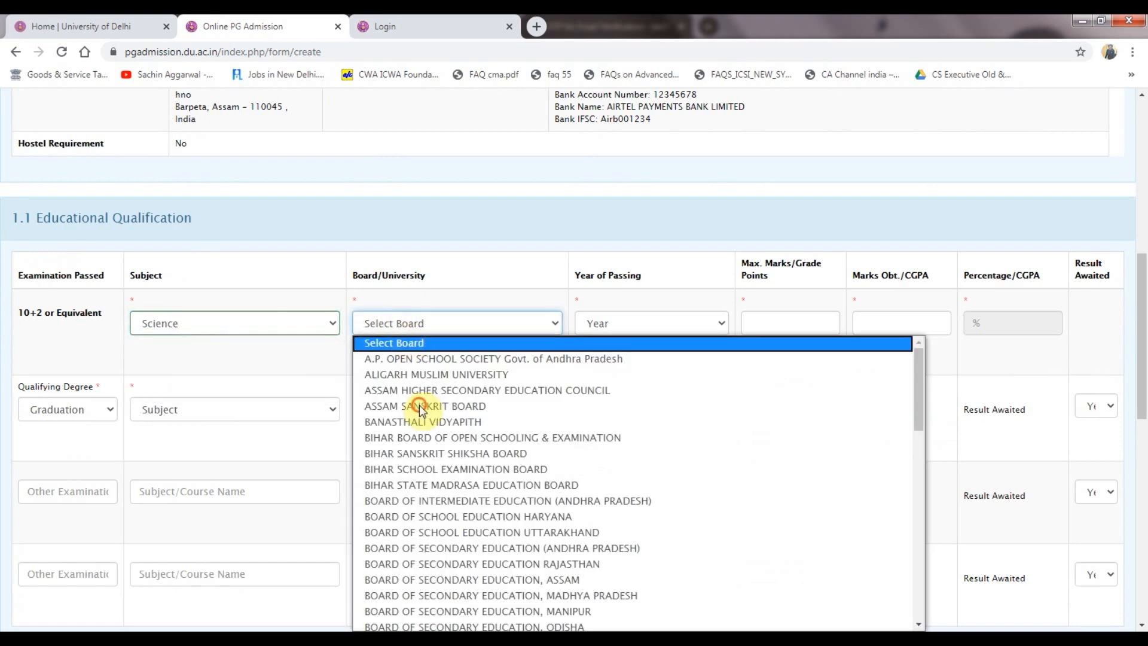
{"action": "left_click", "coordinate": [418, 405]}
{"action": "left_click", "coordinate": [633, 330]}
{"action": "left_click", "coordinate": [628, 423]}
{"action": "left_click", "coordinate": [774, 328]}
{"action": "key", "text": "Tab"}
{"action": "type", "text": "500"}
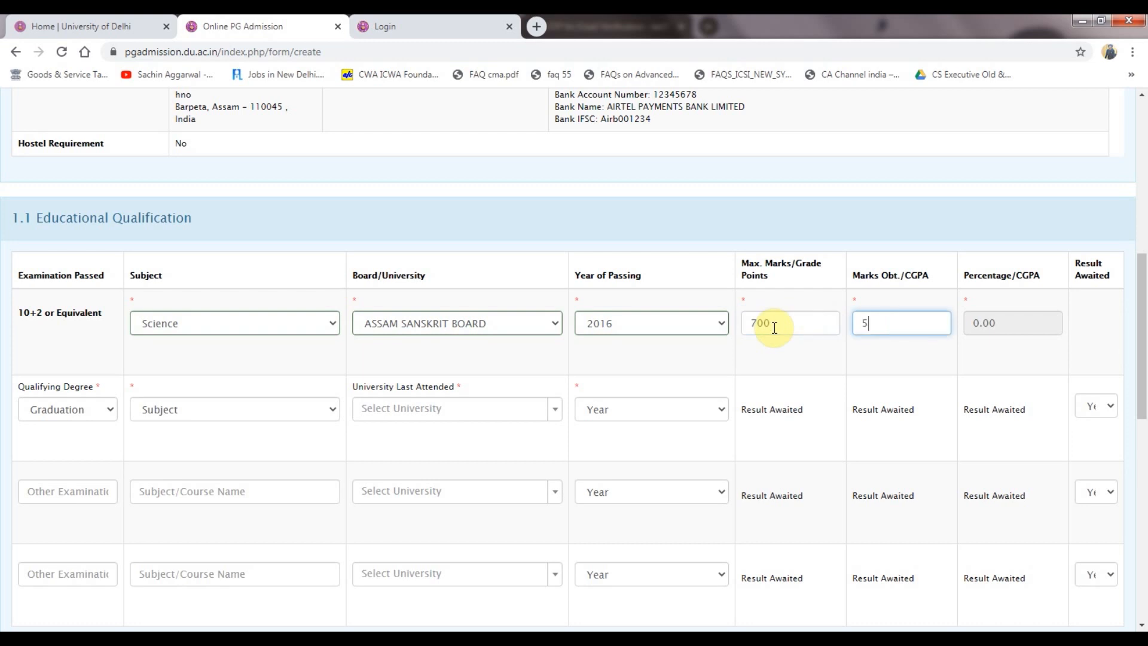
{"action": "key", "text": "Tab"}
Record graduation as B.Sc (Hons) English from Tezpur University, passing year 2020.
{"action": "left_click", "coordinate": [61, 409]}
{"action": "left_click", "coordinate": [61, 408]}
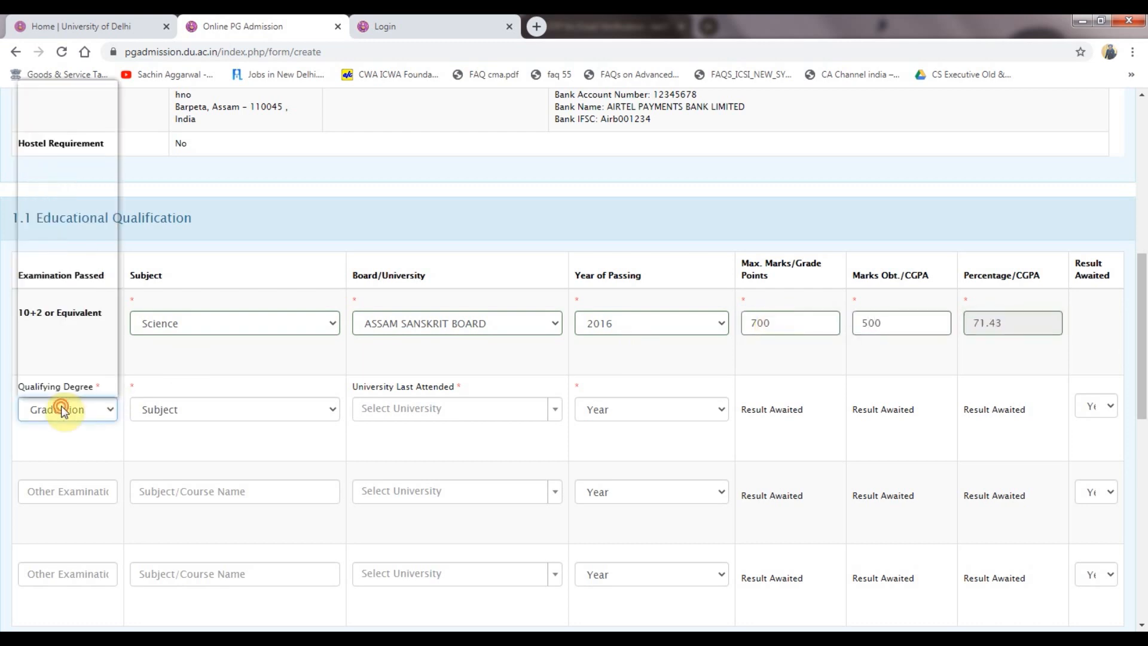
{"action": "left_click", "coordinate": [180, 409]}
{"action": "left_click", "coordinate": [224, 352]}
{"action": "left_click", "coordinate": [430, 404]}
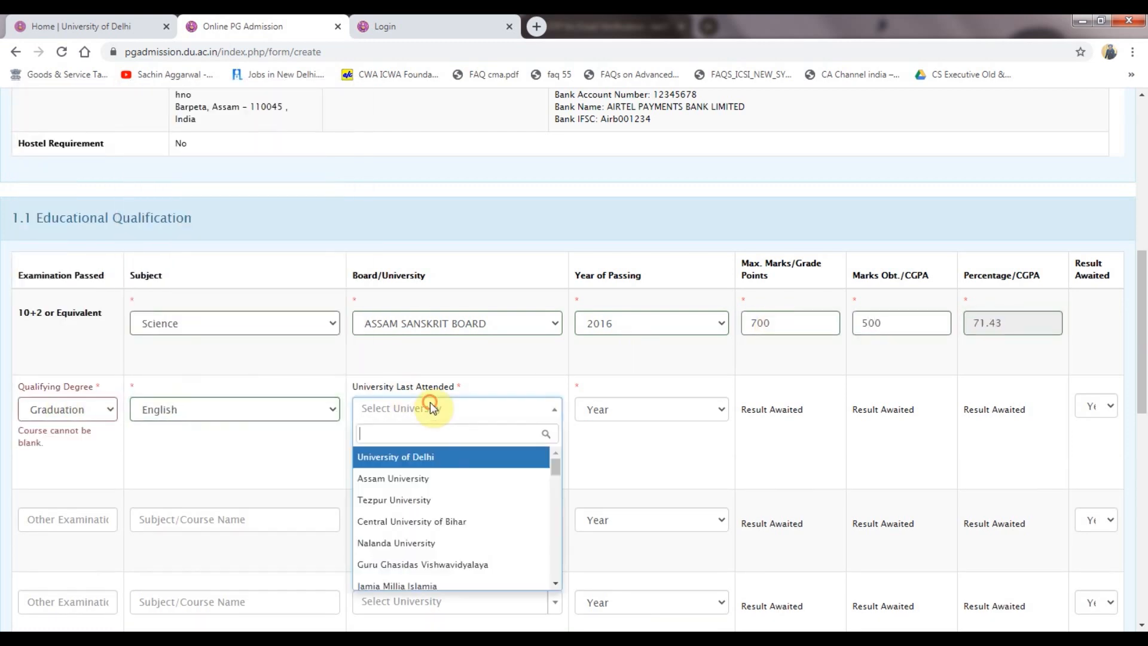
{"action": "left_click", "coordinate": [416, 500]}
{"action": "left_click", "coordinate": [623, 411]}
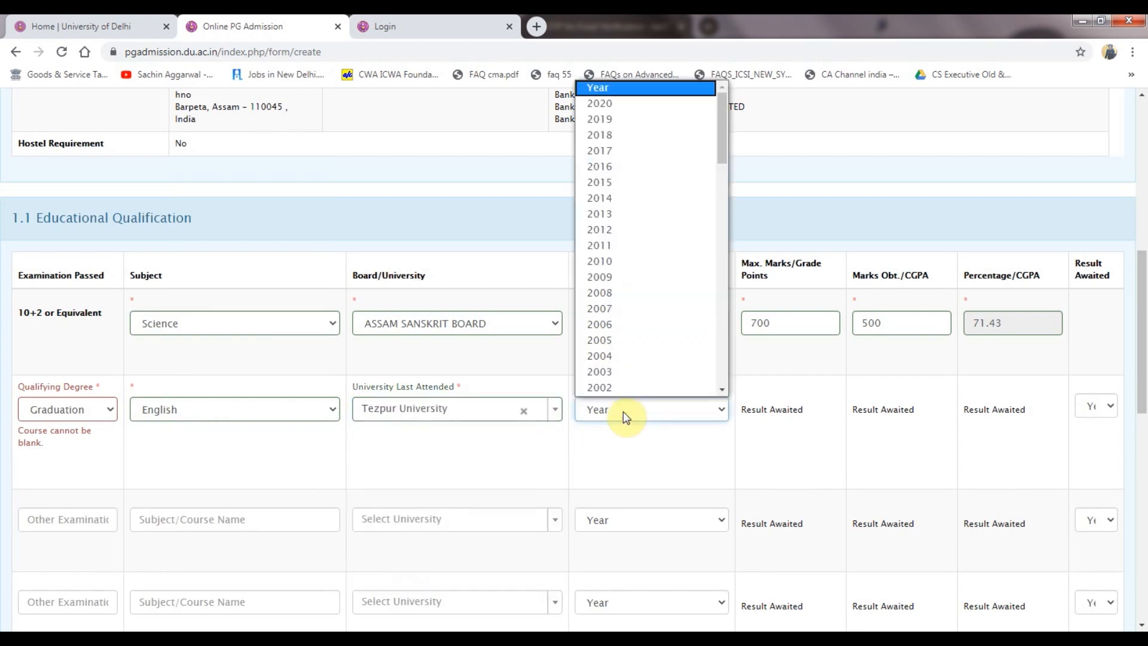
{"action": "left_click", "coordinate": [608, 106]}
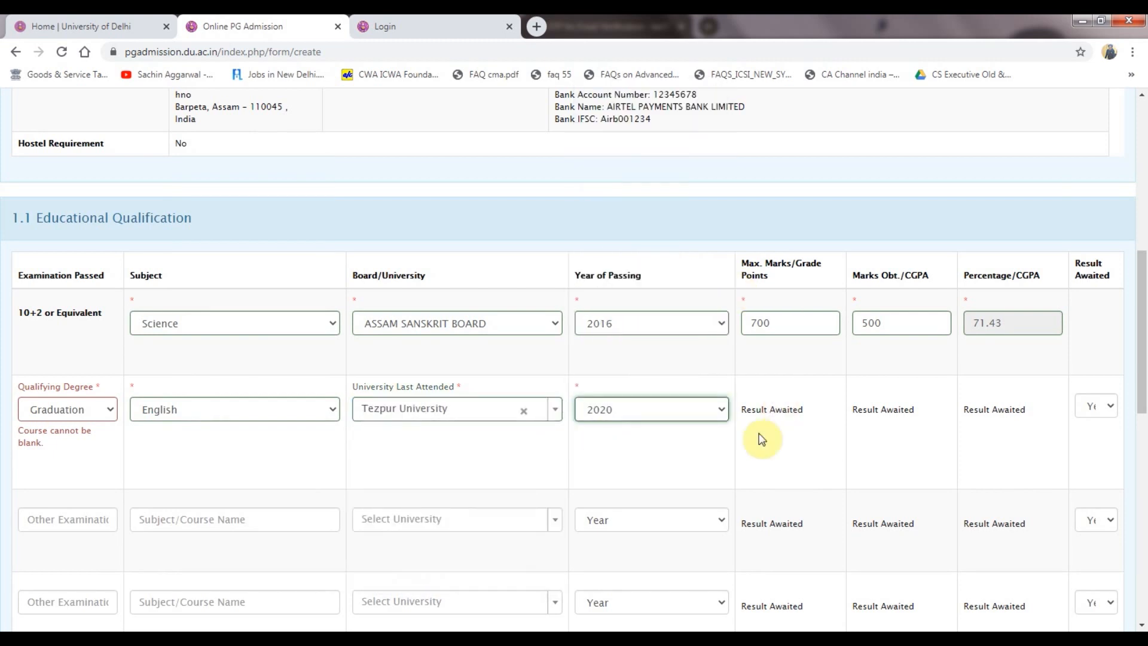
{"action": "left_click", "coordinate": [83, 419]}
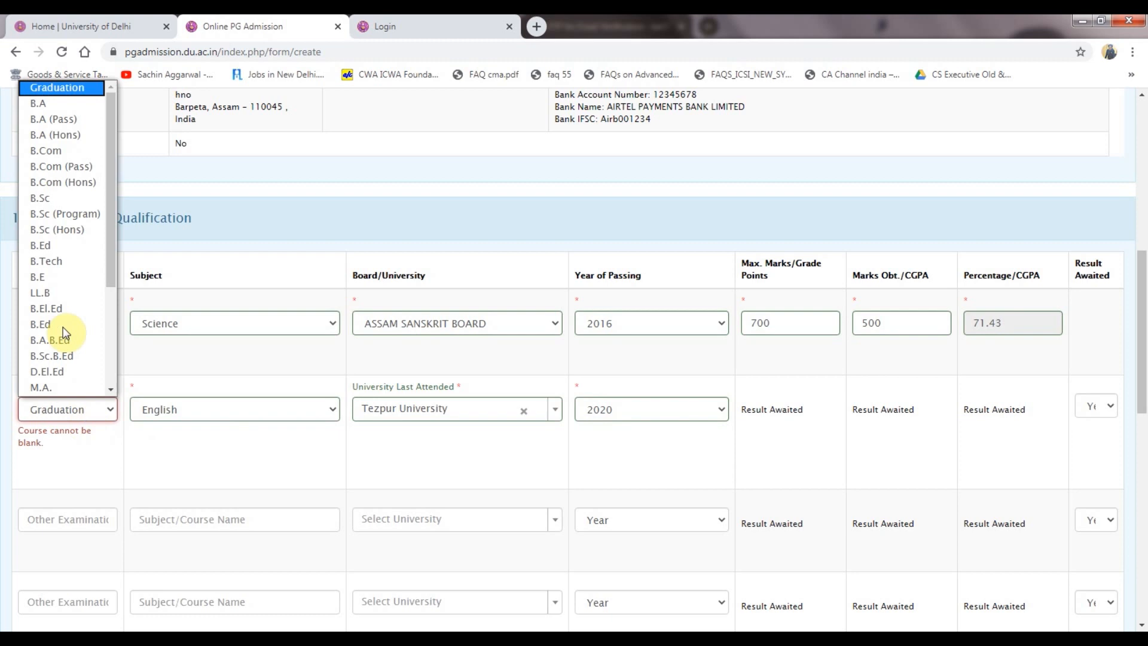
{"action": "left_click", "coordinate": [57, 230]}
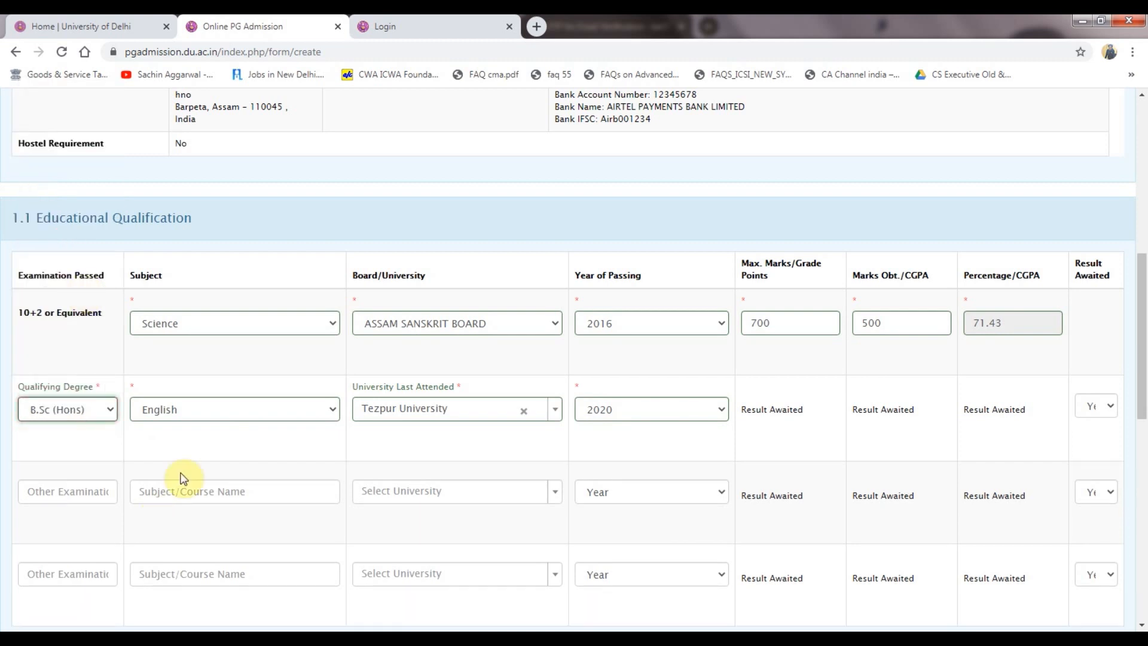
{"action": "left_click", "coordinate": [183, 439]}
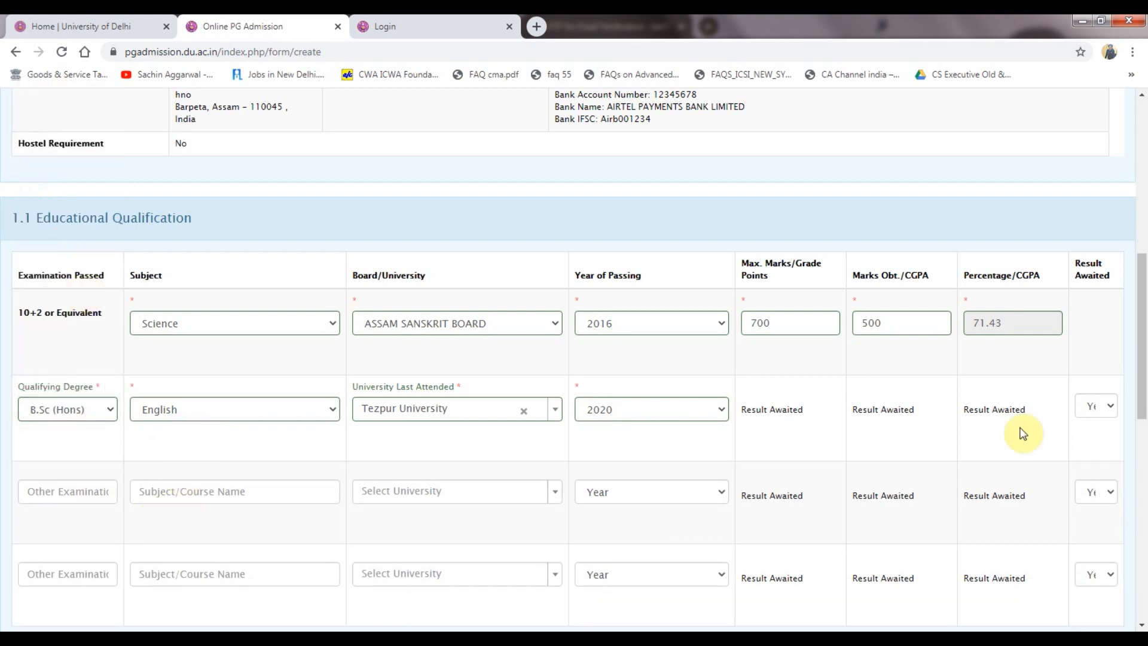
Set the graduation Result Awaited option to Yes.
{"action": "left_click", "coordinate": [1104, 407]}
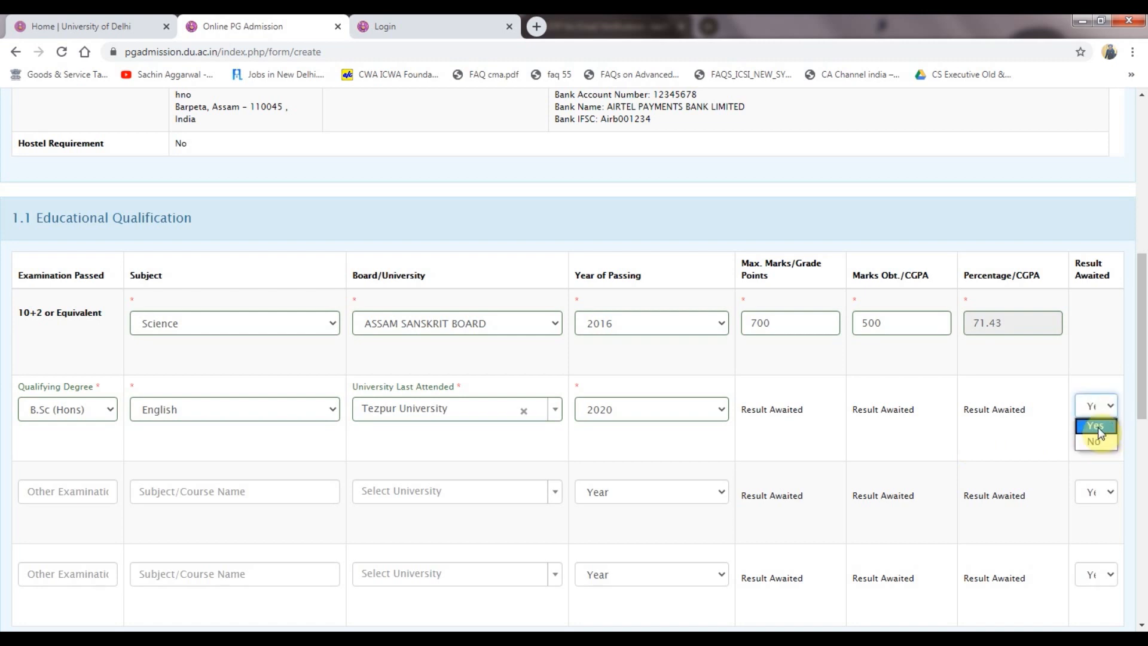
{"action": "left_click", "coordinate": [1098, 427]}
{"action": "scroll", "coordinate": [1032, 433], "scroll_direction": "down", "scroll_amount": 3}
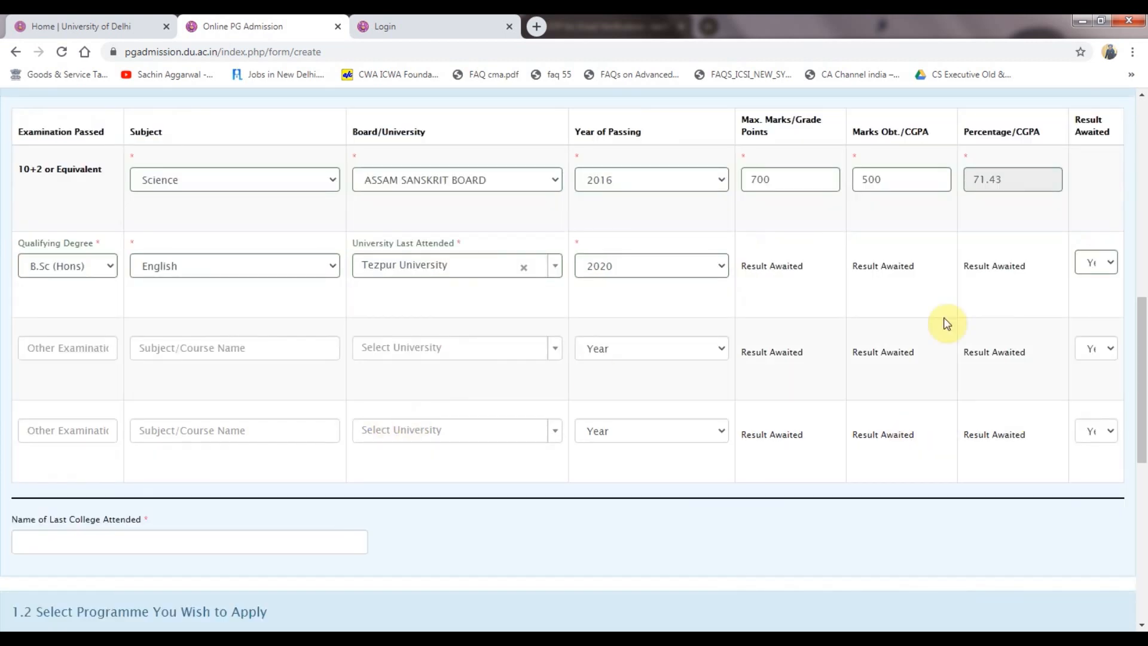
{"action": "scroll", "coordinate": [968, 311], "scroll_direction": "down", "scroll_amount": 3}
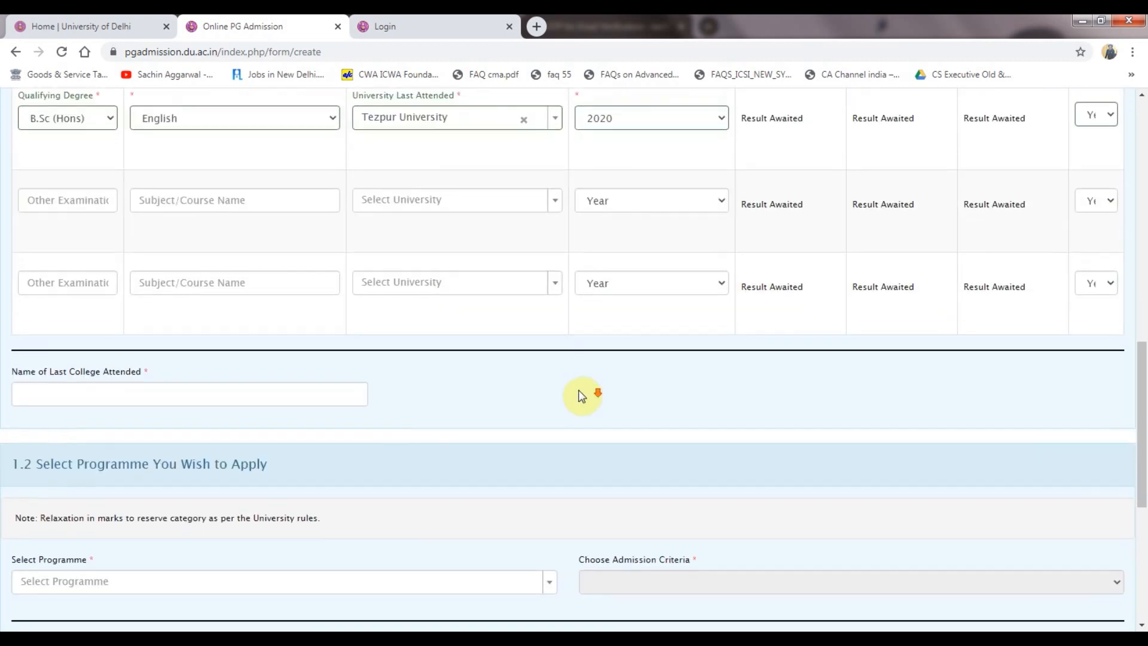
{"action": "scroll", "coordinate": [126, 327], "scroll_direction": "down", "scroll_amount": 2}
Enter SOL as the last college attended, with its roll and enrollment details.
{"action": "left_click", "coordinate": [124, 325]}
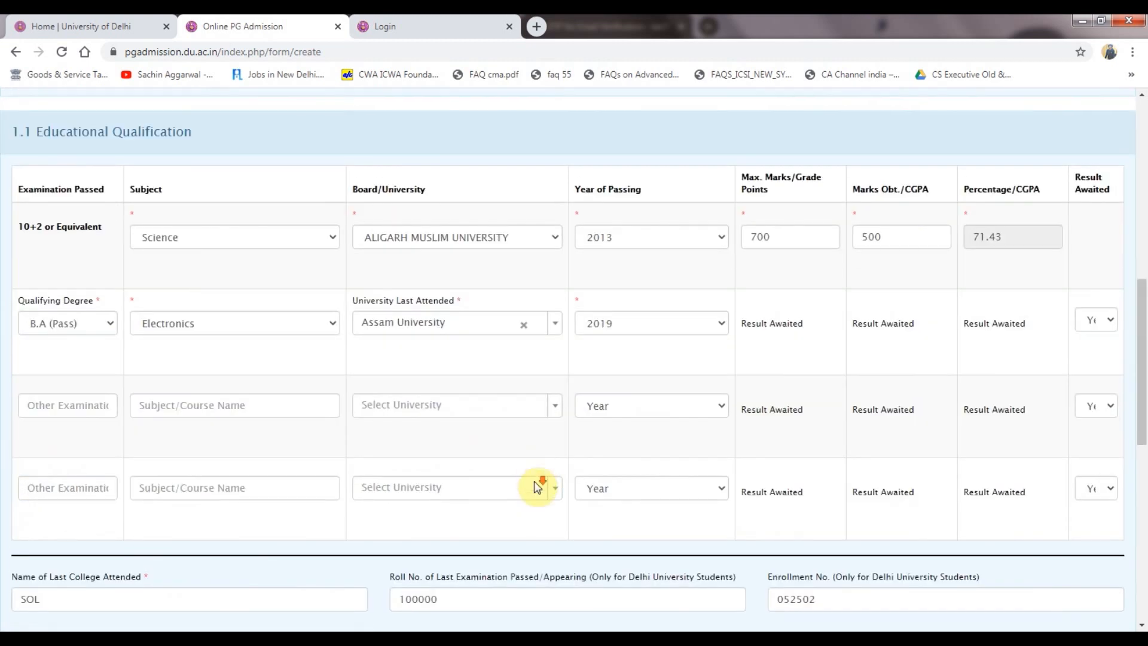
{"action": "scroll", "coordinate": [533, 480], "scroll_direction": "down", "scroll_amount": 5}
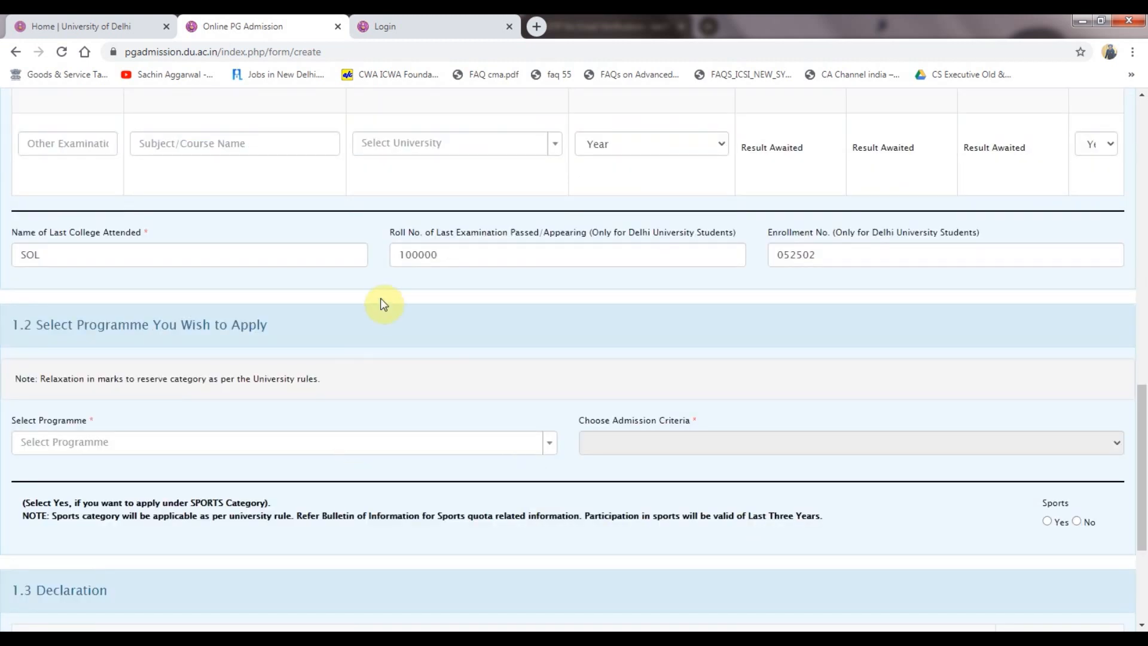
{"action": "left_click", "coordinate": [675, 645]}
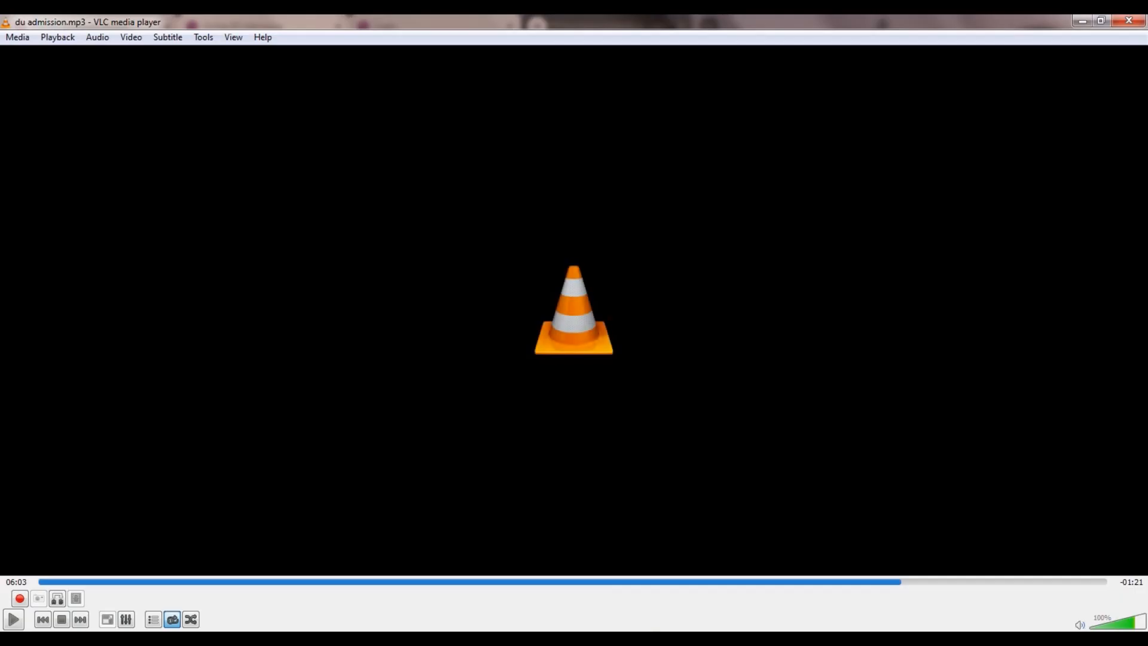
{"action": "left_click", "coordinate": [654, 645]}
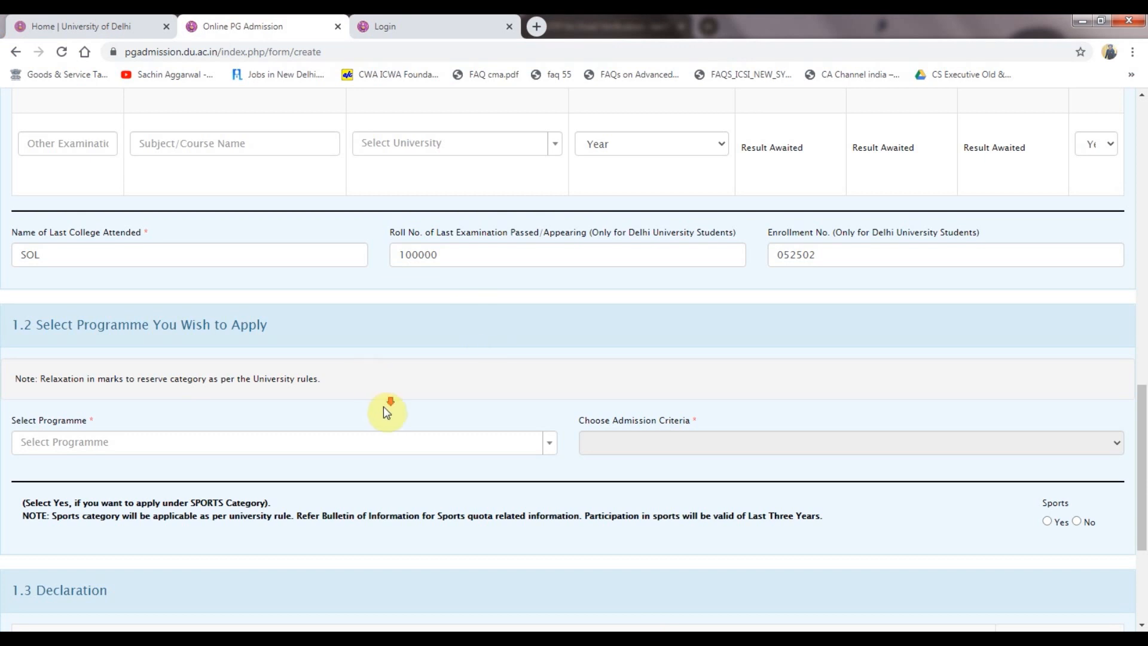
{"action": "scroll", "coordinate": [386, 412], "scroll_direction": "down", "scroll_amount": 1}
Choose M.Com under Both Entrance & Merit Based, ticking eligibility codes 3 and 4.
{"action": "left_click", "coordinate": [543, 377]}
{"action": "type", "text": "m.c"}
{"action": "left_click", "coordinate": [430, 436]}
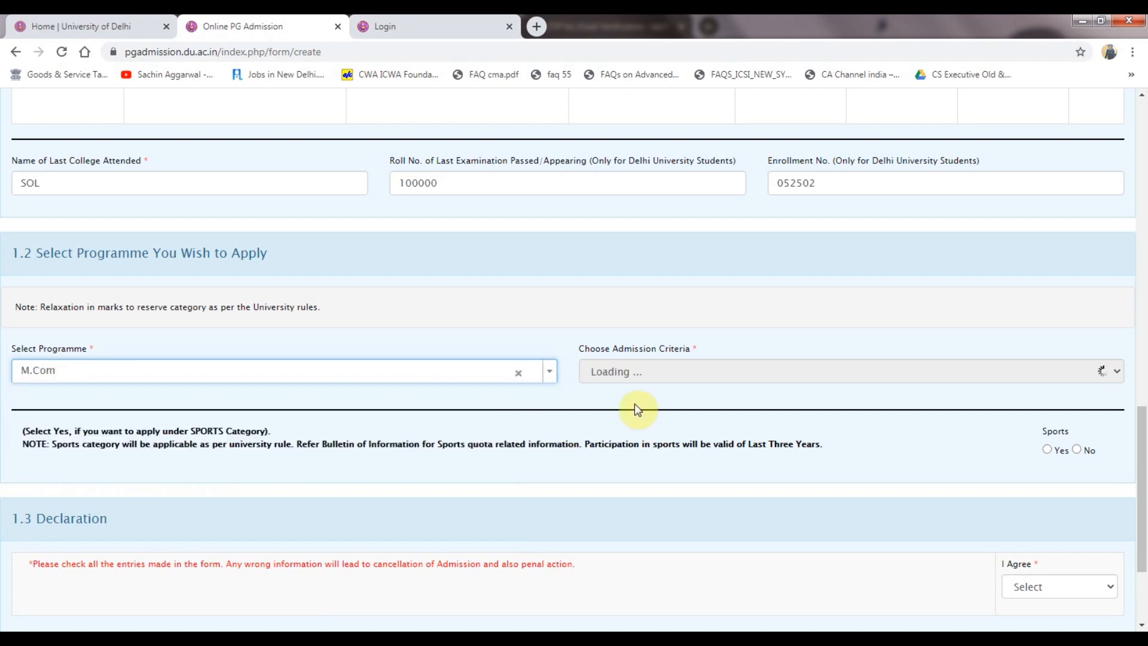
{"action": "left_click", "coordinate": [658, 371]}
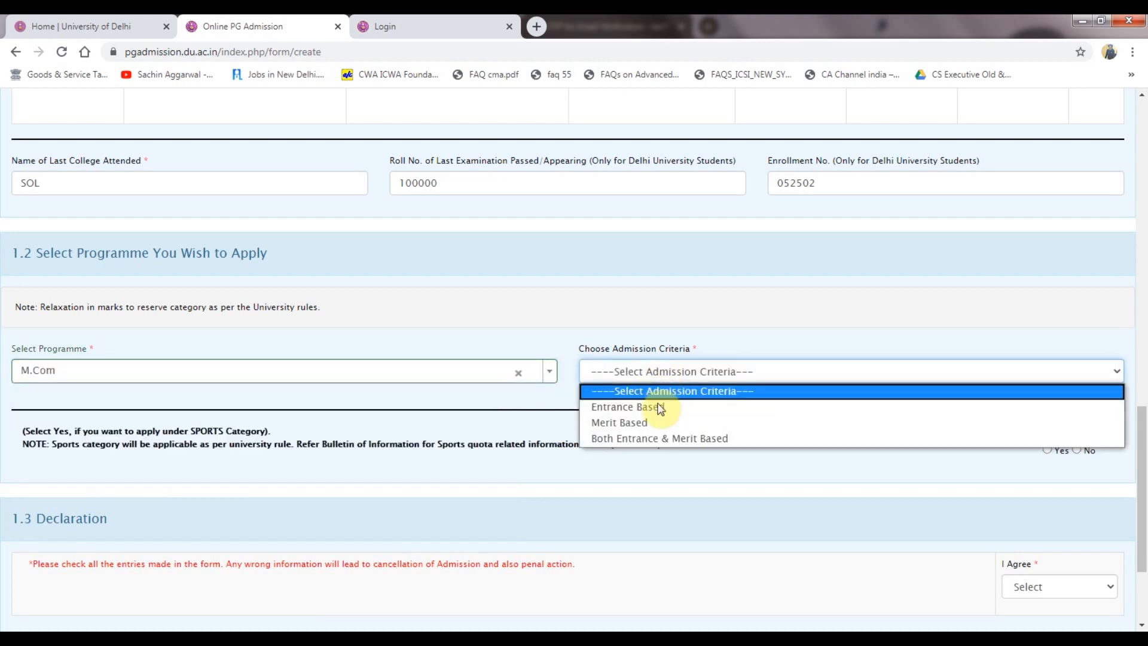
{"action": "left_click", "coordinate": [655, 439]}
{"action": "scroll", "coordinate": [583, 454], "scroll_direction": "down", "scroll_amount": 3}
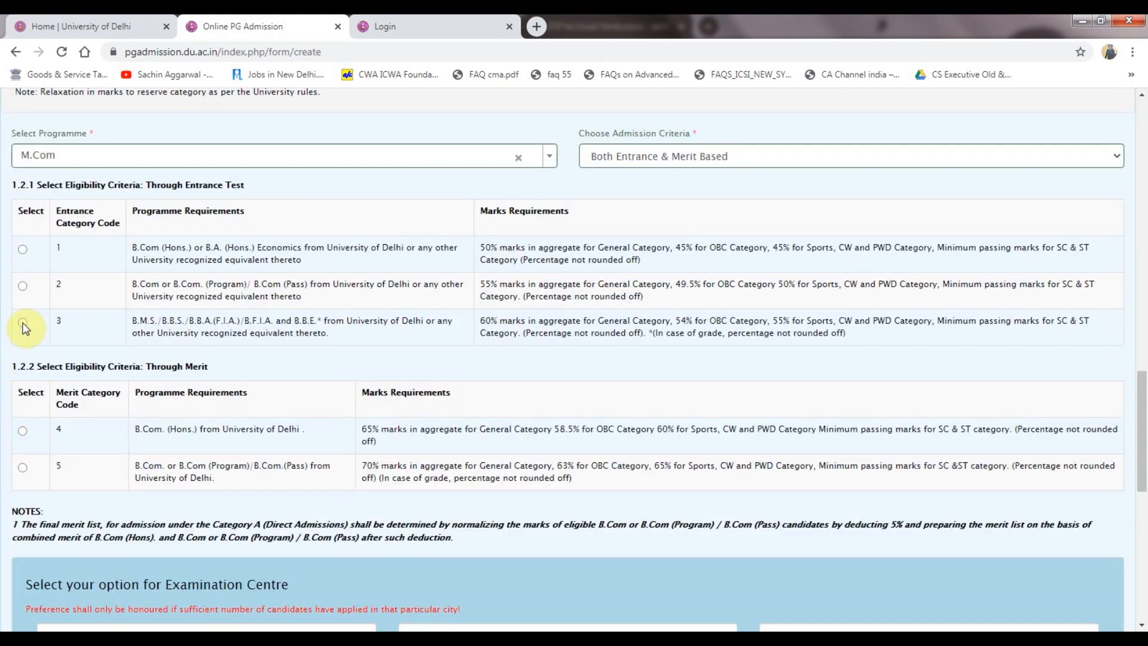
{"action": "left_click", "coordinate": [23, 435]}
{"action": "scroll", "coordinate": [304, 479], "scroll_direction": "down", "scroll_amount": 3}
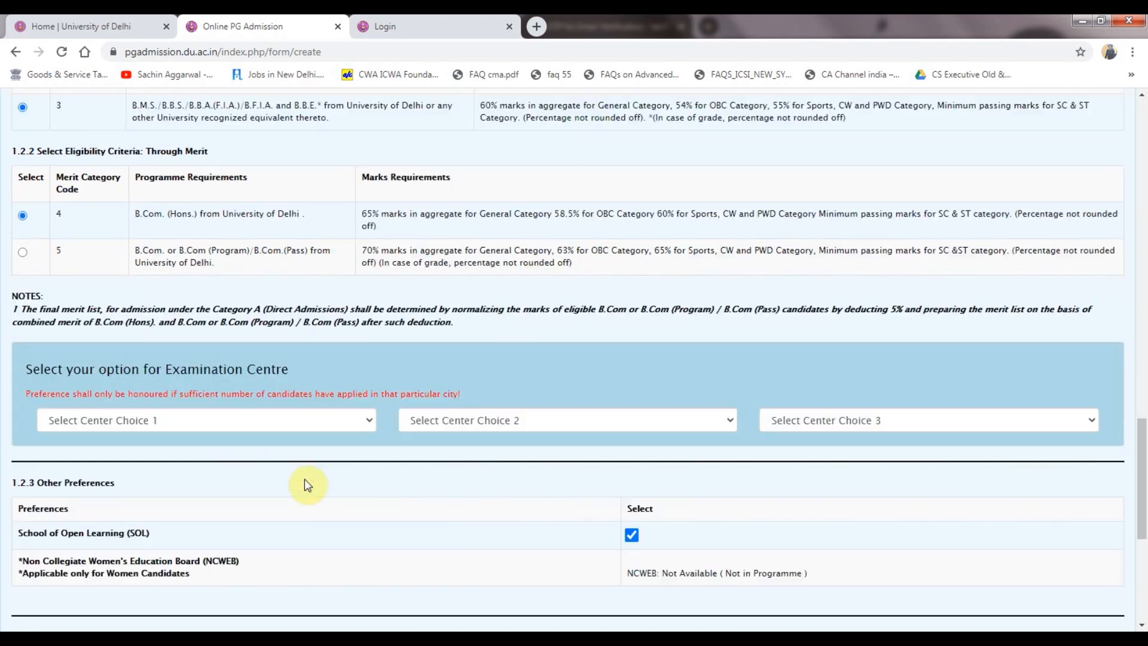
Set exam centre choices 1–3 to Delhi(NCR), Mumbai and Patna, with School of Open Learning ticked.
{"action": "left_click", "coordinate": [148, 412]}
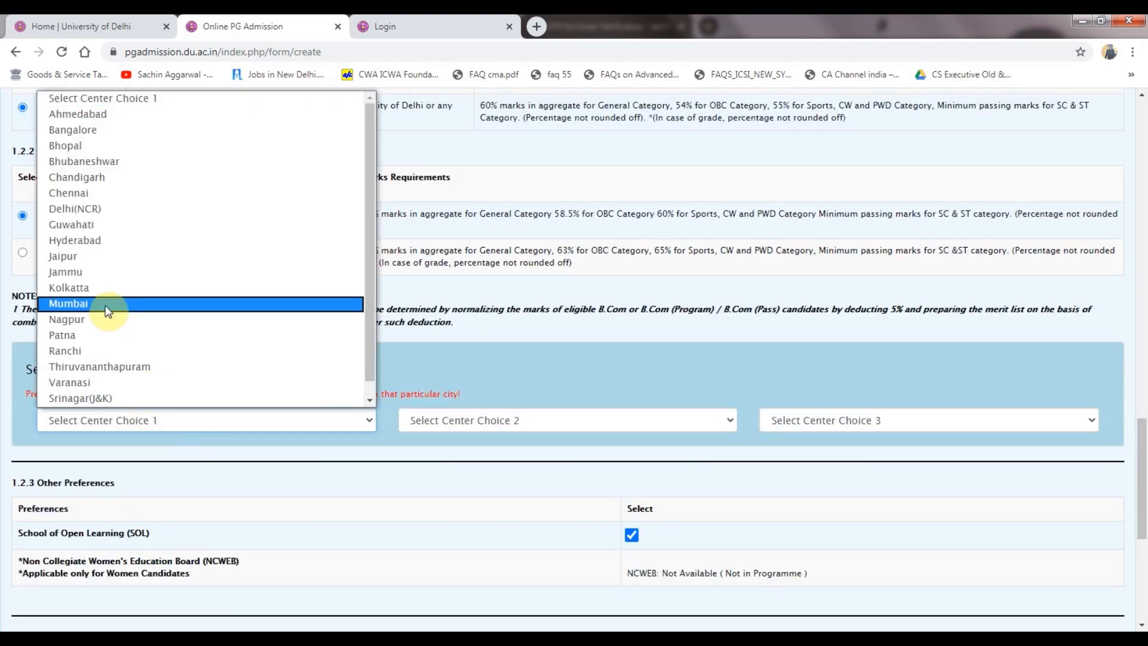
{"action": "key", "text": "d"}
{"action": "key", "text": "Return"}
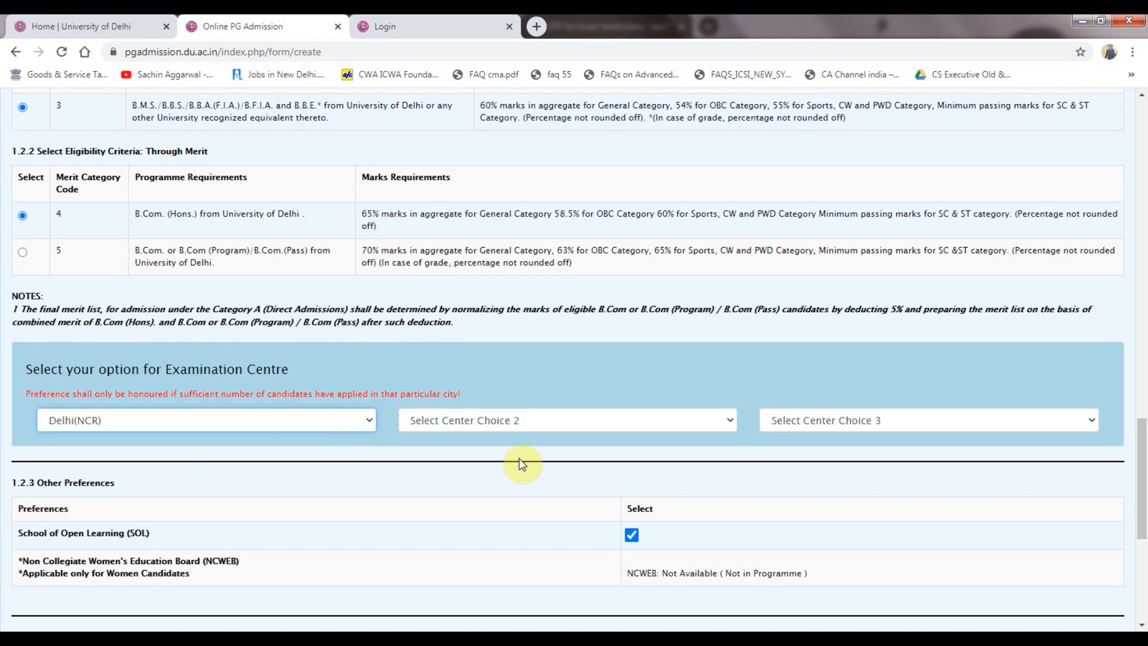
{"action": "left_click", "coordinate": [512, 424]}
{"action": "key", "text": "m"}
{"action": "key", "text": "Return"}
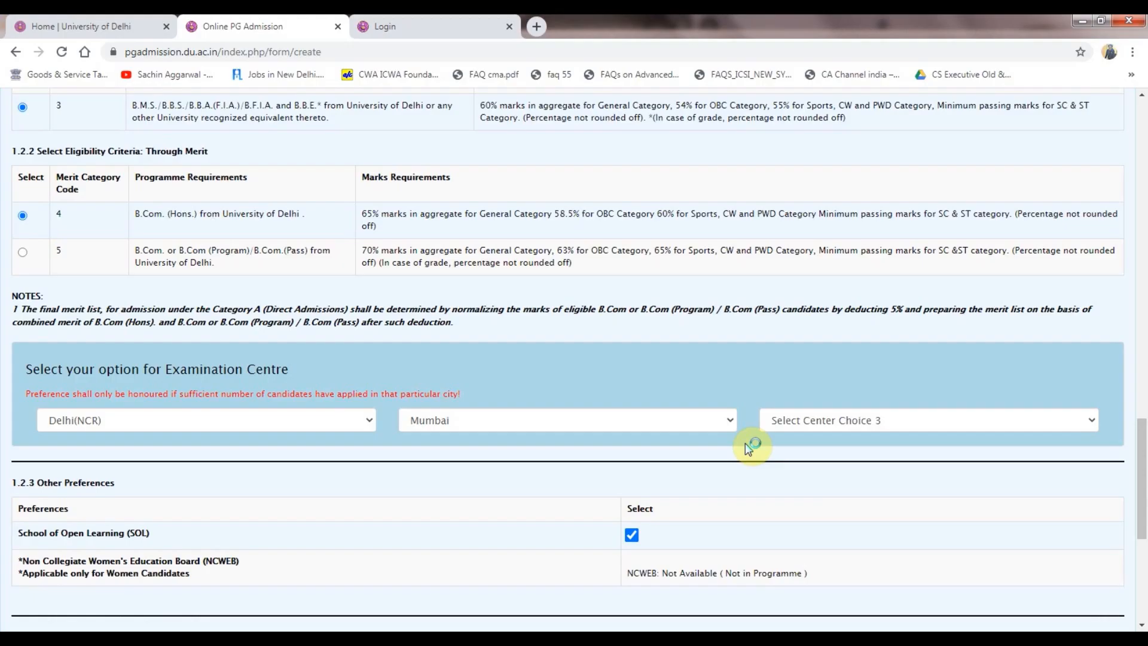
{"action": "left_click", "coordinate": [825, 426]}
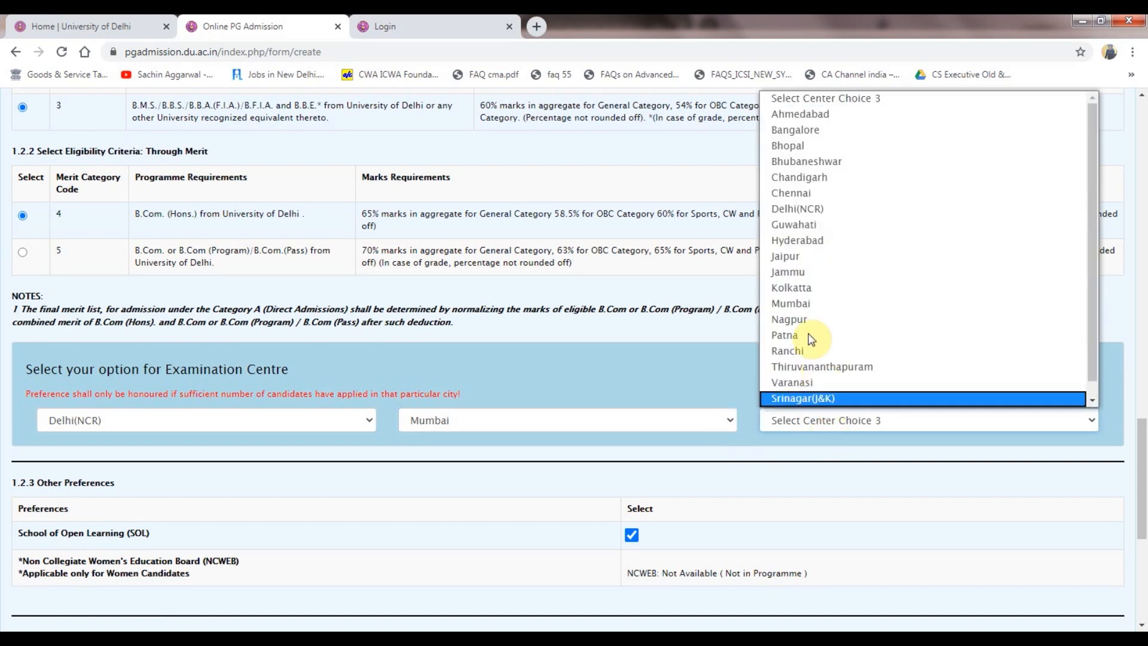
{"action": "left_click", "coordinate": [810, 333]}
{"action": "left_click", "coordinate": [746, 473]}
{"action": "scroll", "coordinate": [746, 473], "scroll_direction": "down", "scroll_amount": 3}
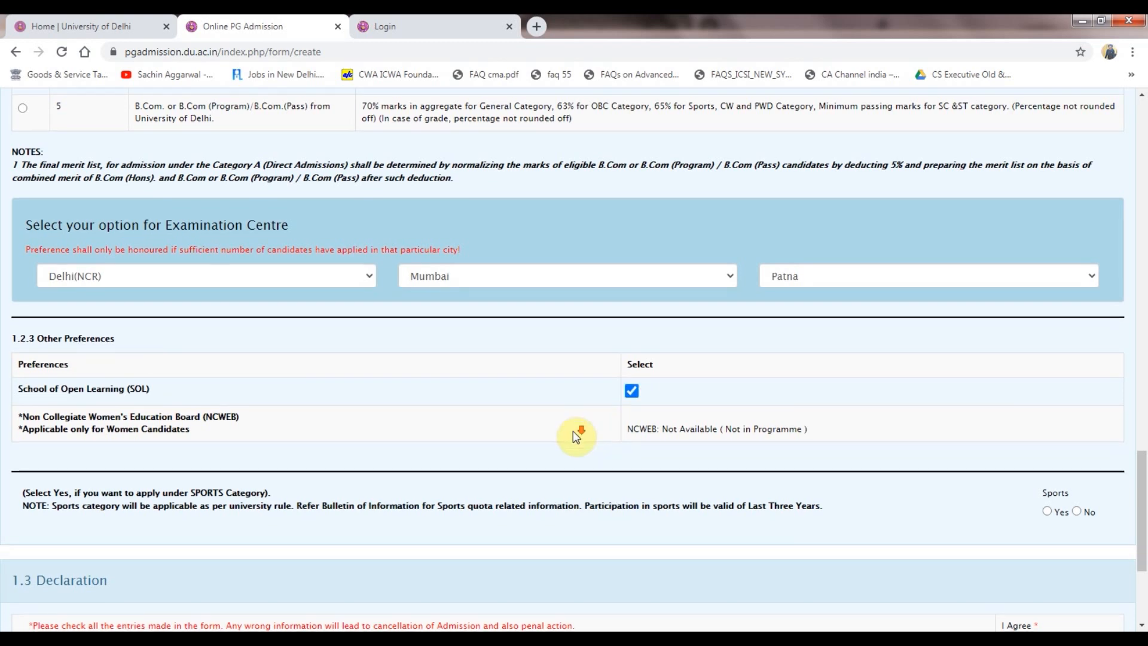
{"action": "scroll", "coordinate": [573, 430], "scroll_direction": "down", "scroll_amount": 2}
Answer No for Sports, agree to the declaration with Yes, and save the application.
{"action": "left_click", "coordinate": [1078, 367]}
{"action": "left_click", "coordinate": [1052, 506]}
{"action": "left_click", "coordinate": [1035, 537]}
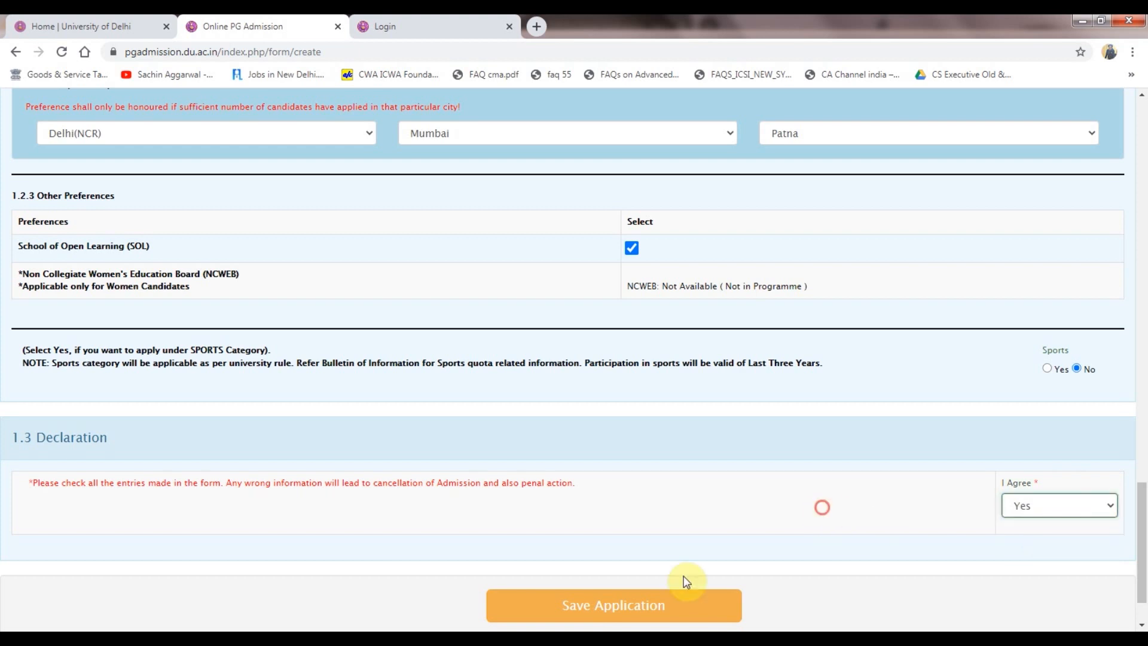
{"action": "left_click", "coordinate": [658, 606]}
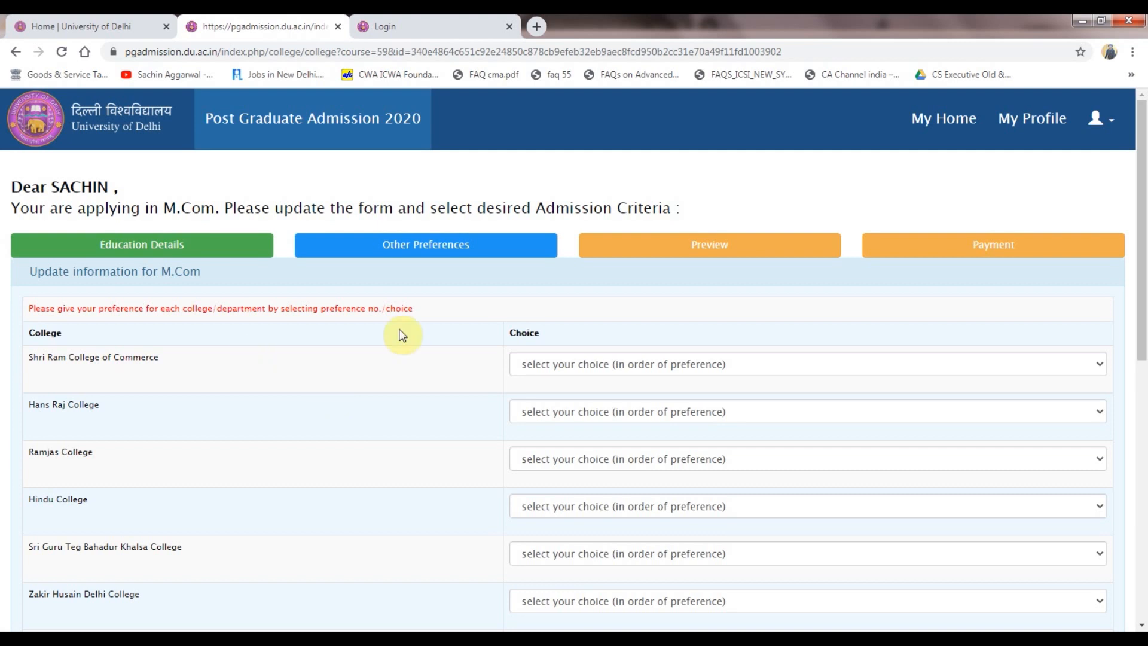
Give Shri Ram College of Commerce preference 1, Hans Raj 14 and Ramjas 13.
{"action": "left_click", "coordinate": [572, 366]}
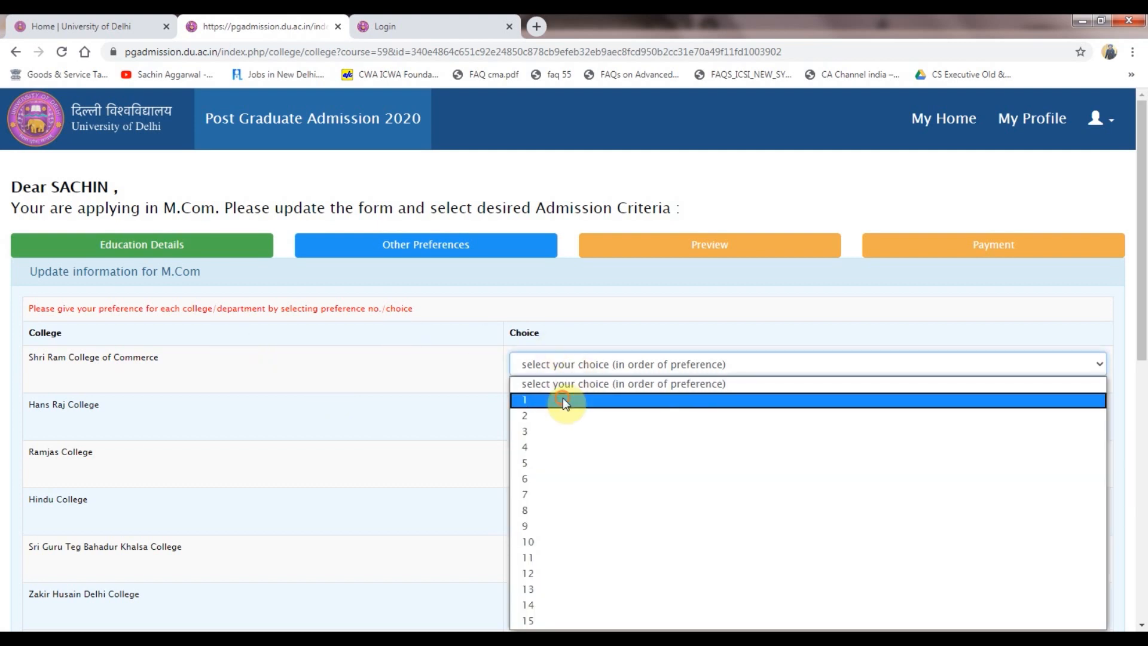
{"action": "left_click", "coordinate": [562, 397]}
{"action": "left_click", "coordinate": [573, 412]}
{"action": "left_click", "coordinate": [560, 371]}
{"action": "left_click", "coordinate": [566, 457]}
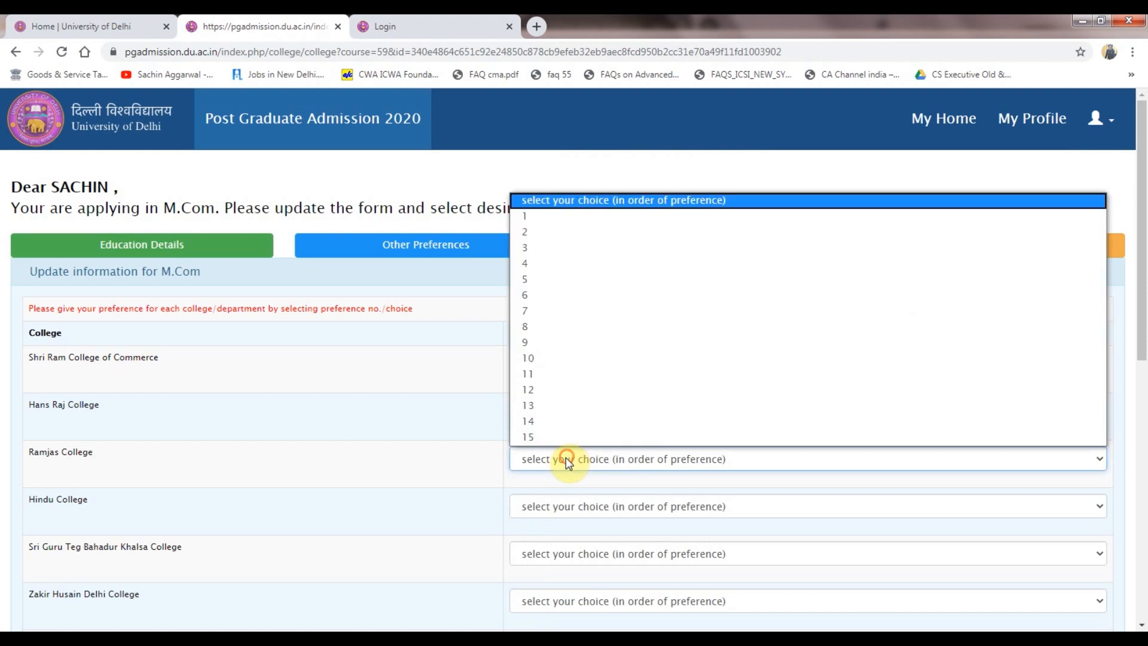
{"action": "left_click", "coordinate": [551, 405]}
{"action": "scroll", "coordinate": [395, 379], "scroll_direction": "down", "scroll_amount": 3}
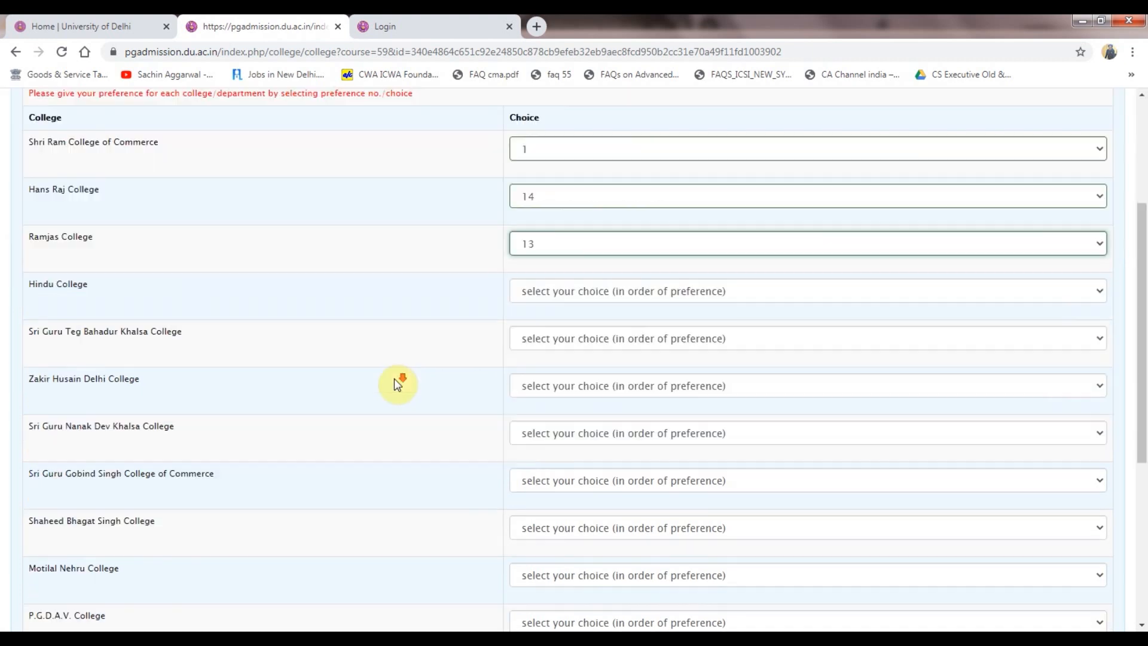
Give Hindu College 3, SGTB Khalsa 2 and SGND Khalsa 9, then submit the preferences.
{"action": "left_click", "coordinate": [559, 291]}
{"action": "left_click", "coordinate": [568, 357]}
{"action": "left_click", "coordinate": [553, 337]}
{"action": "left_click", "coordinate": [559, 391]}
{"action": "scroll", "coordinate": [559, 395], "scroll_direction": "down", "scroll_amount": 2}
{"action": "left_click", "coordinate": [561, 289]}
{"action": "left_click", "coordinate": [526, 451]}
{"action": "scroll", "coordinate": [486, 445], "scroll_direction": "down", "scroll_amount": 3}
{"action": "left_click", "coordinate": [575, 541]}
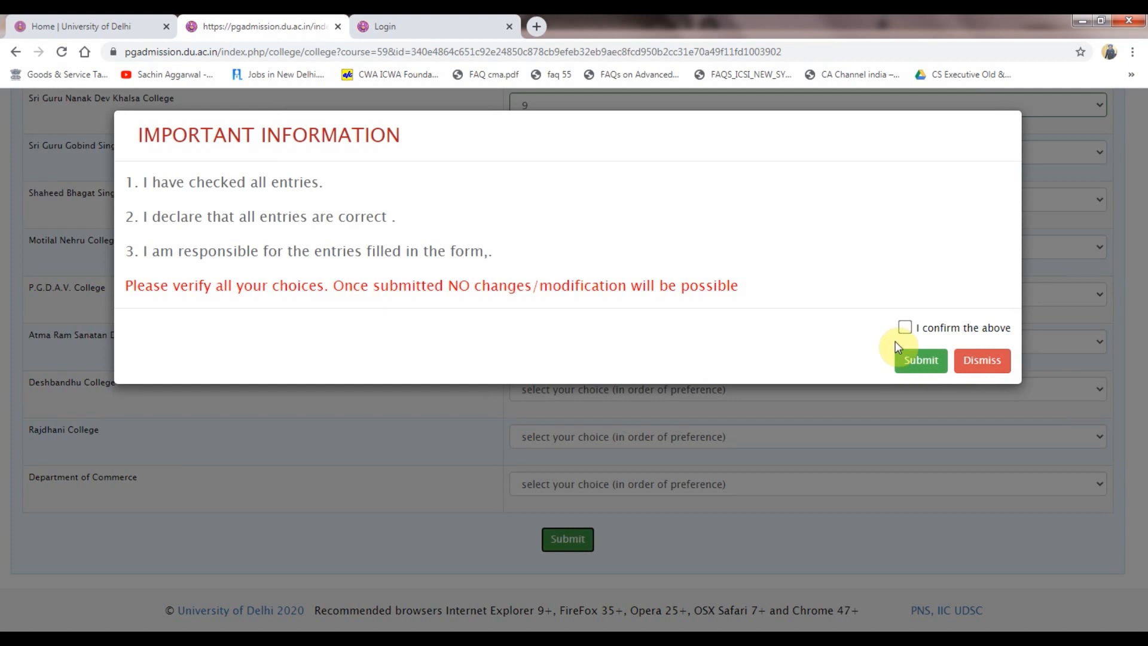
Confirm and submit, then rank Deshbandhu College 10, Rajdhani College 11 and Department of Commerce.
{"action": "left_click", "coordinate": [905, 328]}
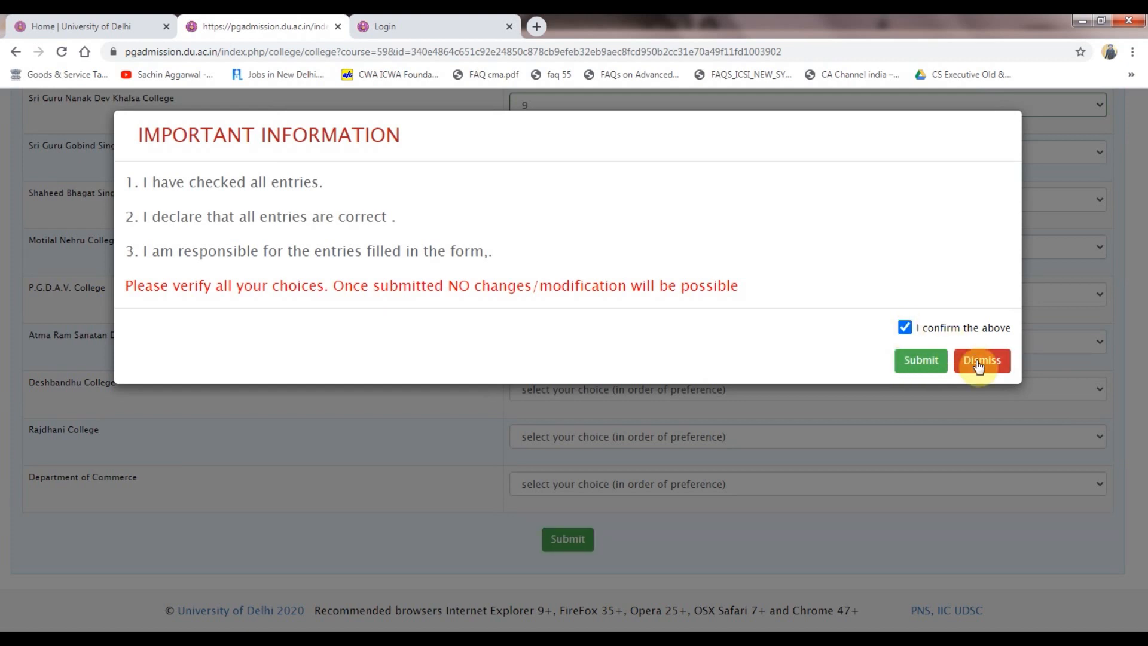
{"action": "left_click", "coordinate": [926, 360]}
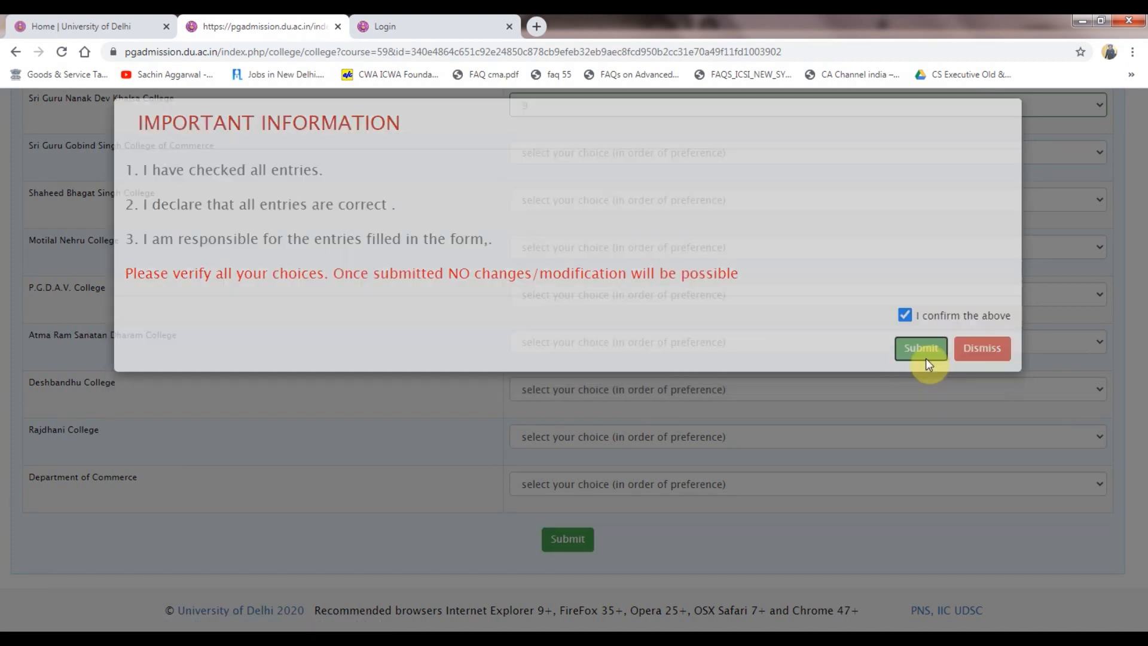
{"action": "left_click", "coordinate": [615, 339]}
{"action": "left_click", "coordinate": [598, 486]}
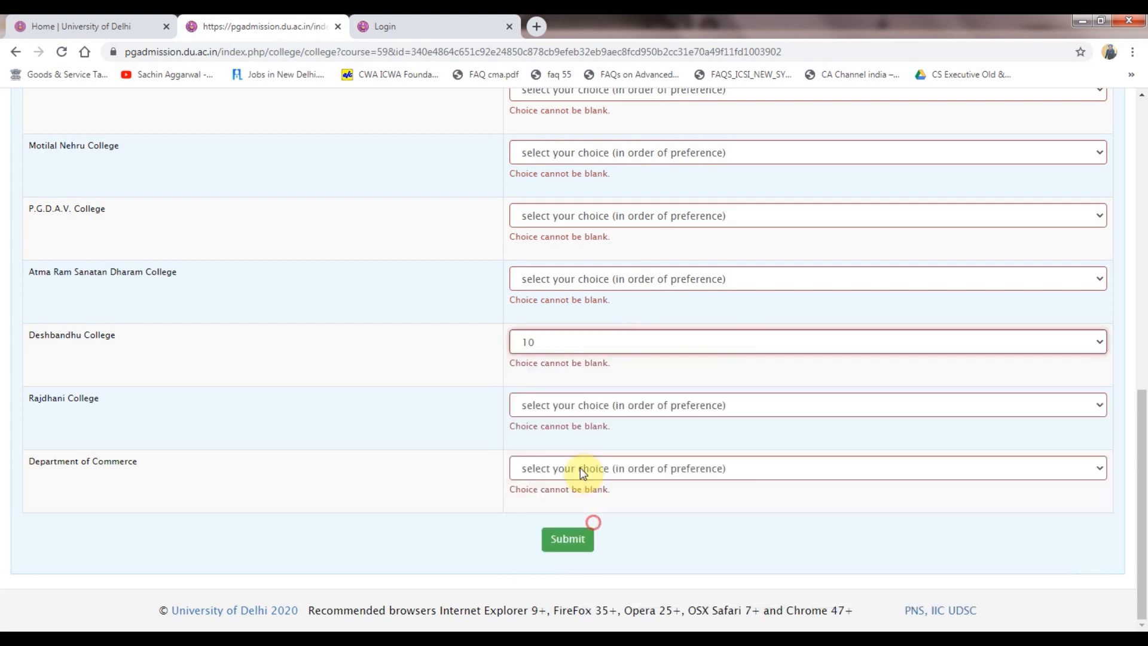
{"action": "left_click", "coordinate": [565, 404]}
{"action": "left_click", "coordinate": [545, 321]}
{"action": "left_click", "coordinate": [551, 468]}
{"action": "left_click", "coordinate": [571, 368]}
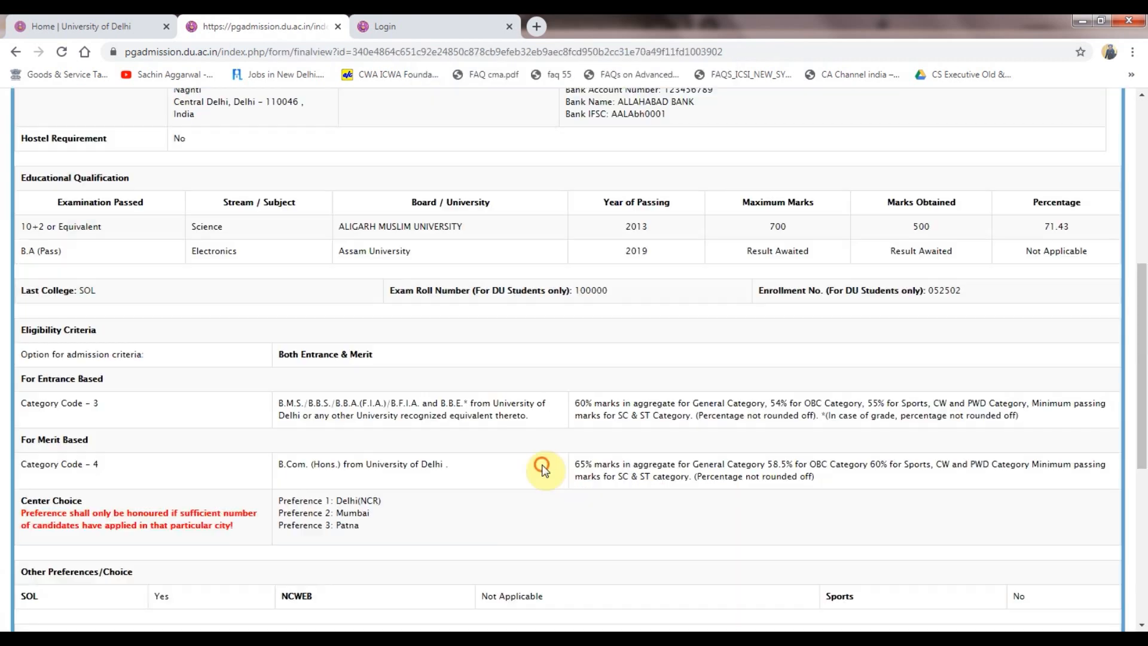
{"action": "scroll", "coordinate": [538, 467], "scroll_direction": "down", "scroll_amount": 5}
{"action": "scroll", "coordinate": [545, 470], "scroll_direction": "down", "scroll_amount": 2}
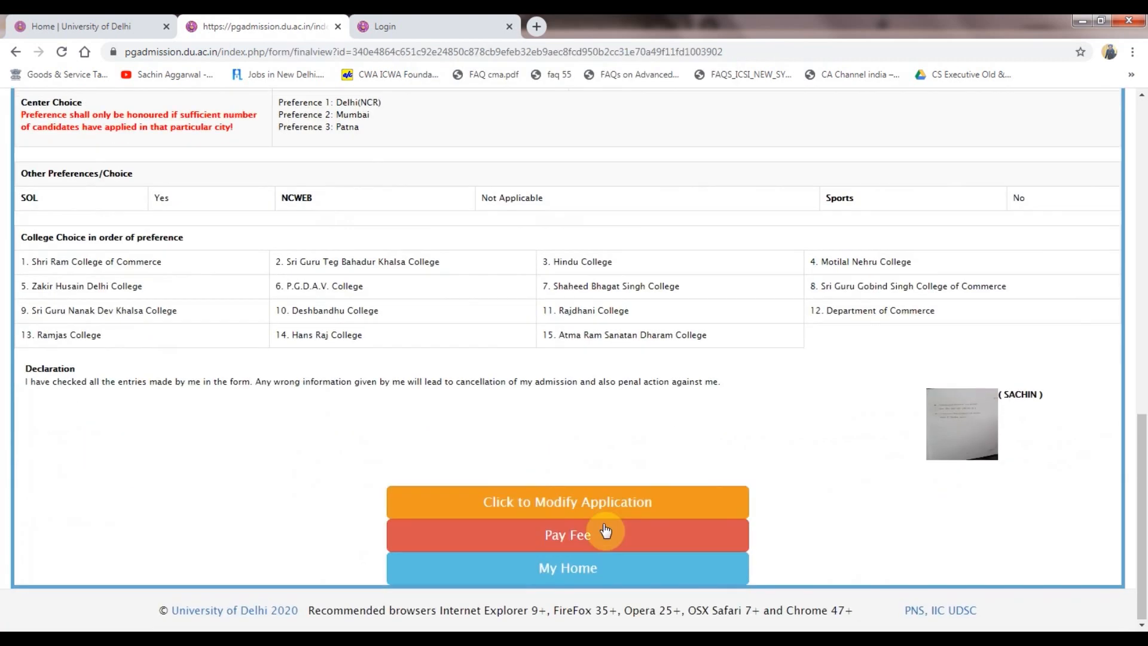
Proceed to pay the application fee through the online Payment Gateway.
{"action": "left_click", "coordinate": [603, 536]}
{"action": "left_click", "coordinate": [615, 436]}
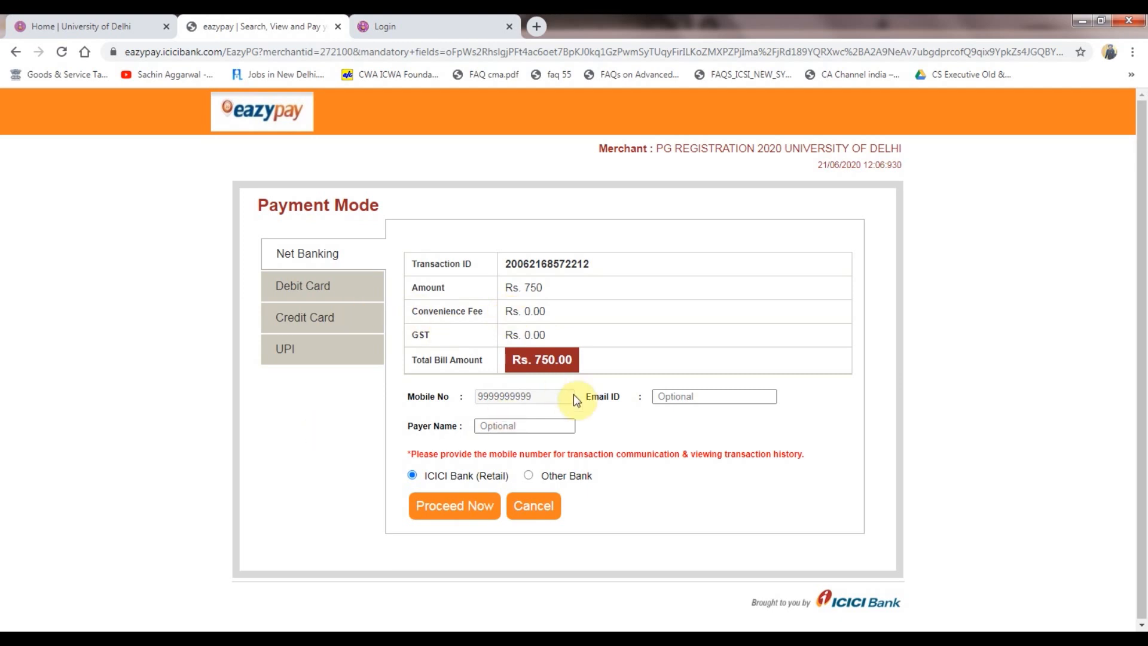
{"action": "left_click", "coordinate": [389, 17]}
{"action": "left_click", "coordinate": [290, 18]}
{"action": "left_click", "coordinate": [618, 420]}
{"action": "left_click", "coordinate": [816, 637]}
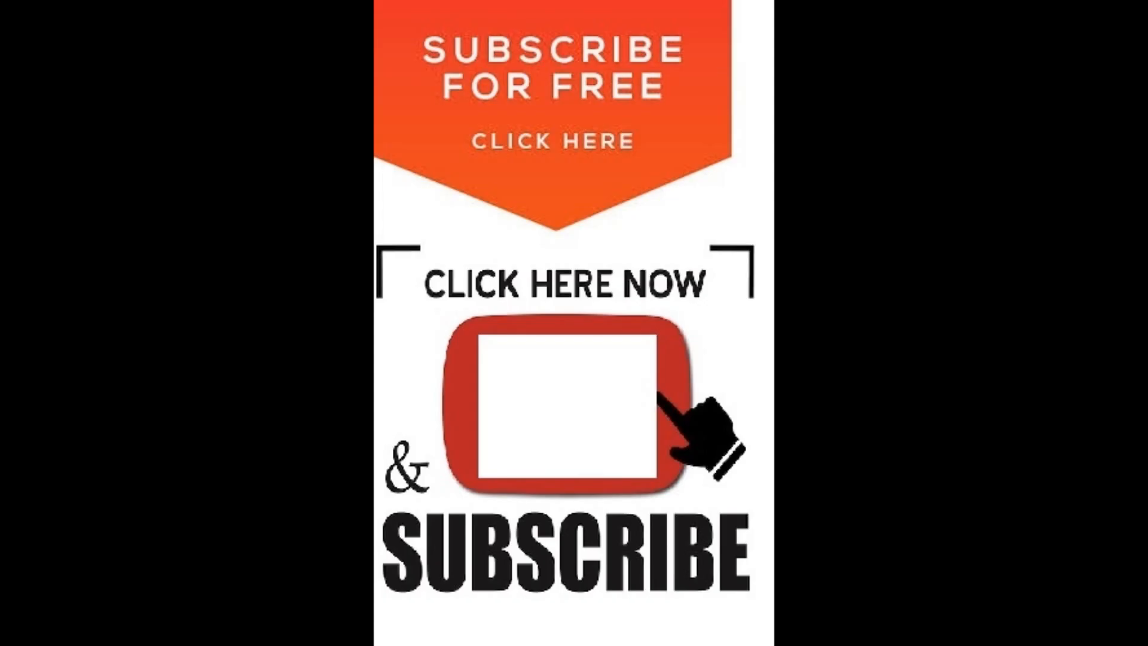